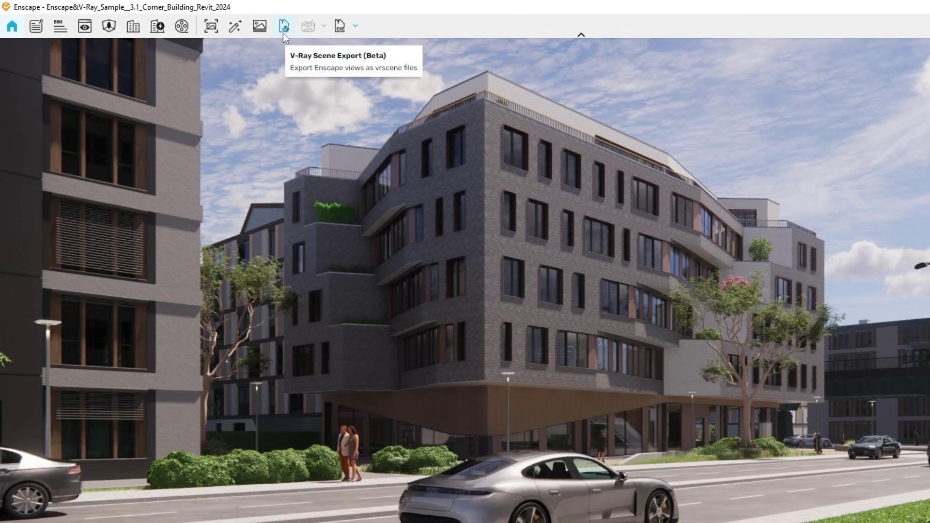
- Export the 08 Exterior - day view as a V-Ray scene
left_click(283, 31)
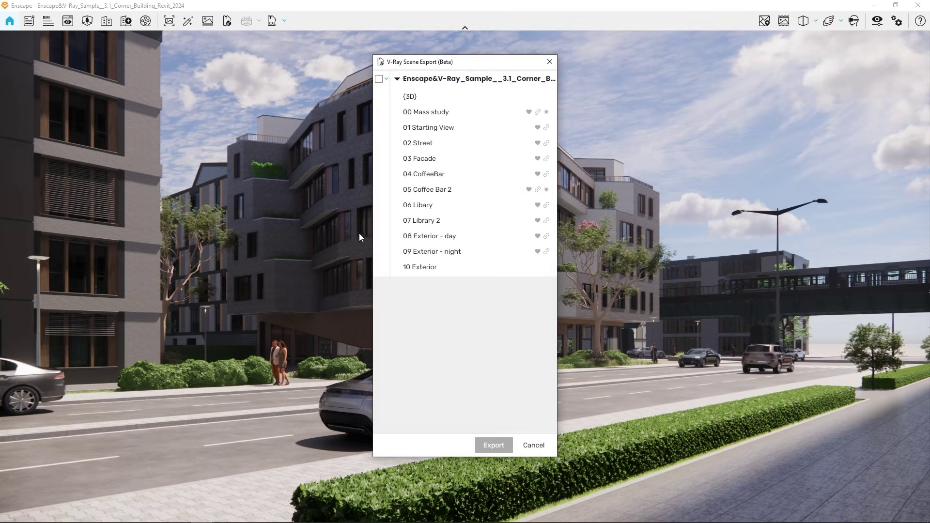
left_click(379, 236)
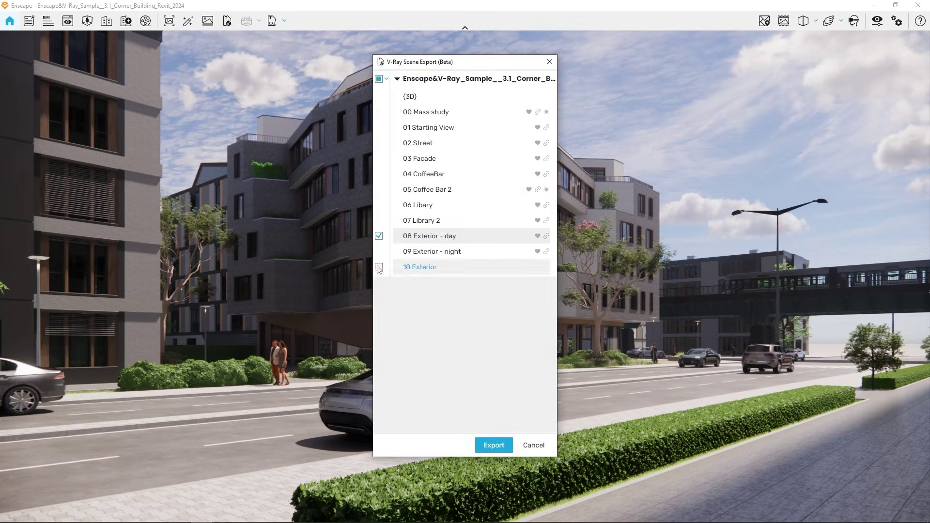
left_click(492, 446)
left_click(374, 289)
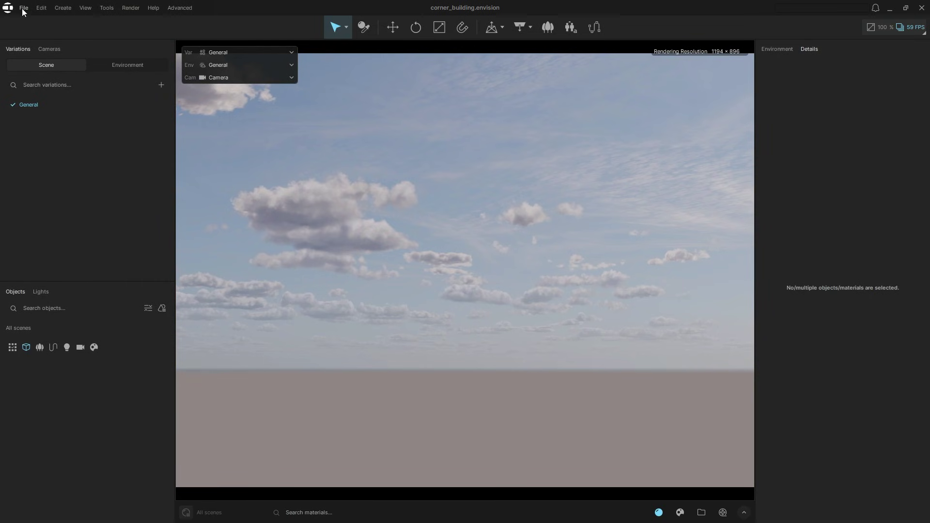
- Switch to Envision and link the EnscapeModel.vrscene file into the corner_building project
left_click(22, 8)
mouse_move(28, 65)
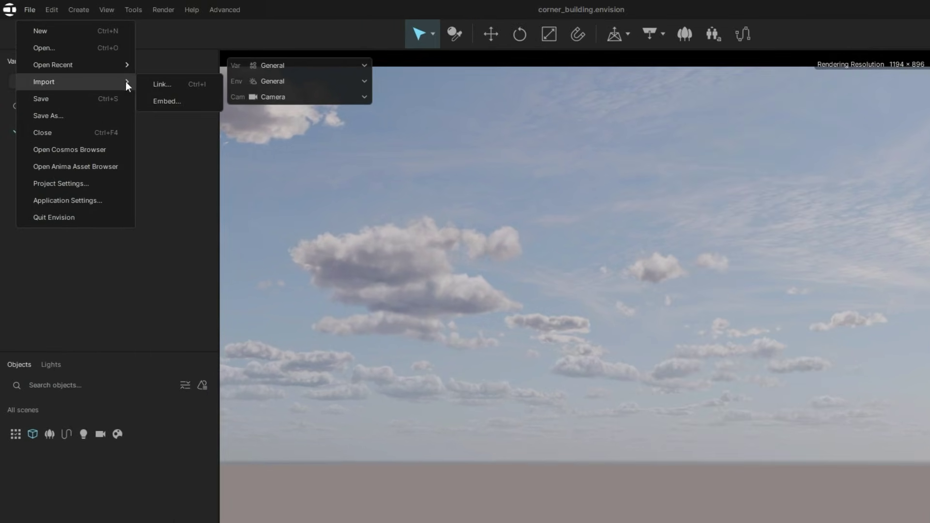
left_click(160, 84)
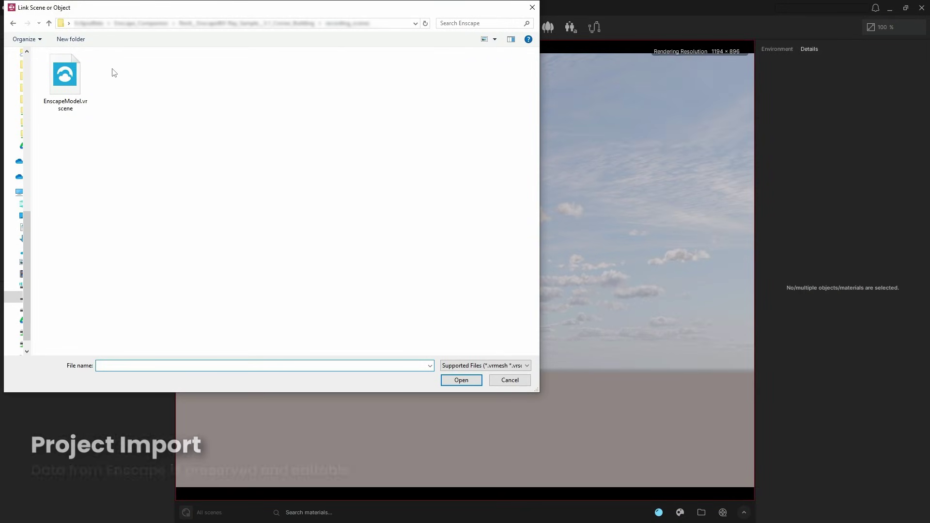
left_click(80, 75)
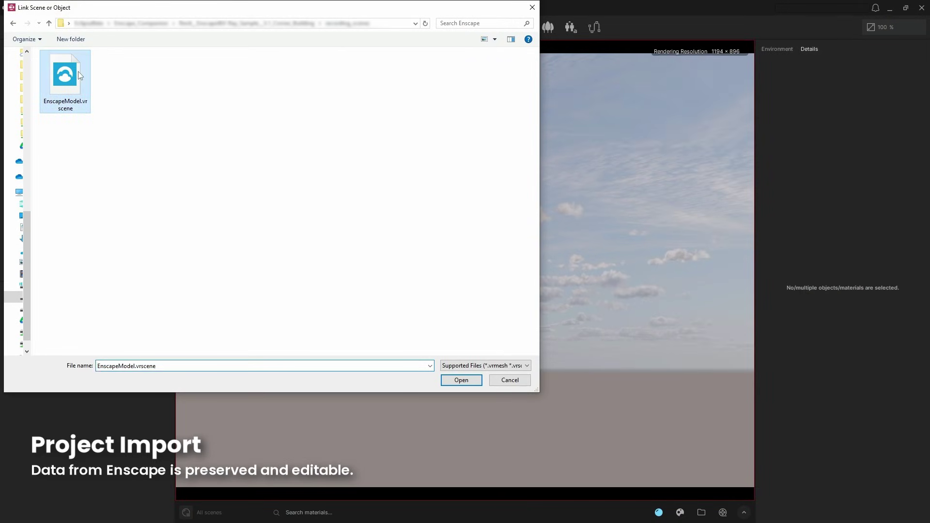
left_click(452, 380)
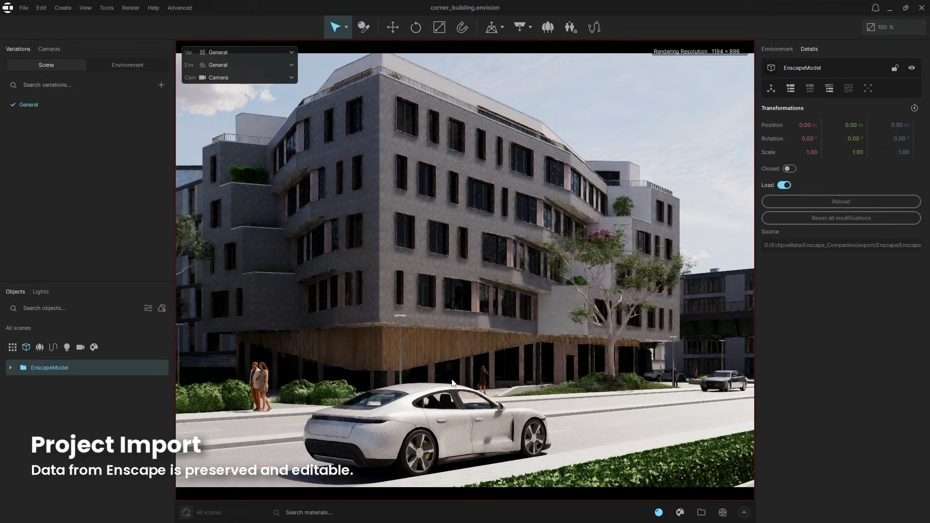
- Try shifting the lemon-scented gum tree beside the building slightly along the sidewalk
left_click(452, 382)
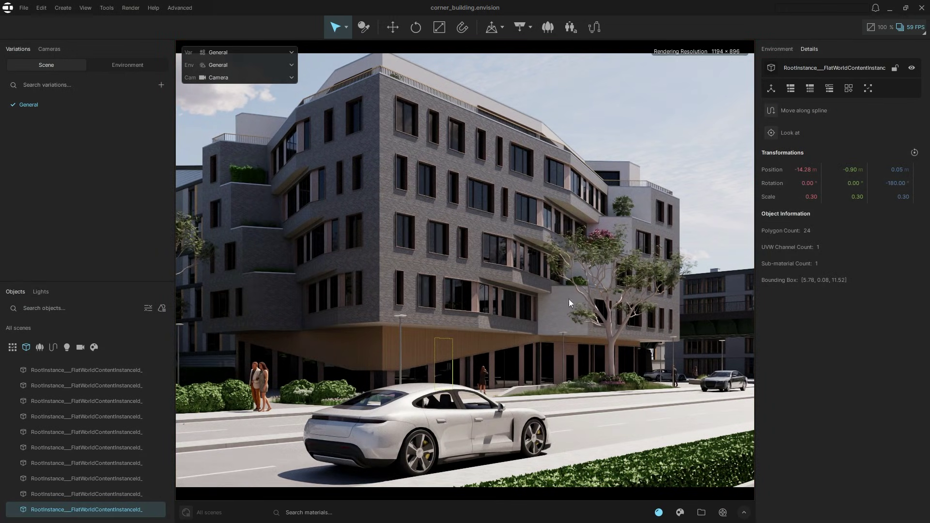
left_click(592, 257)
key("w")
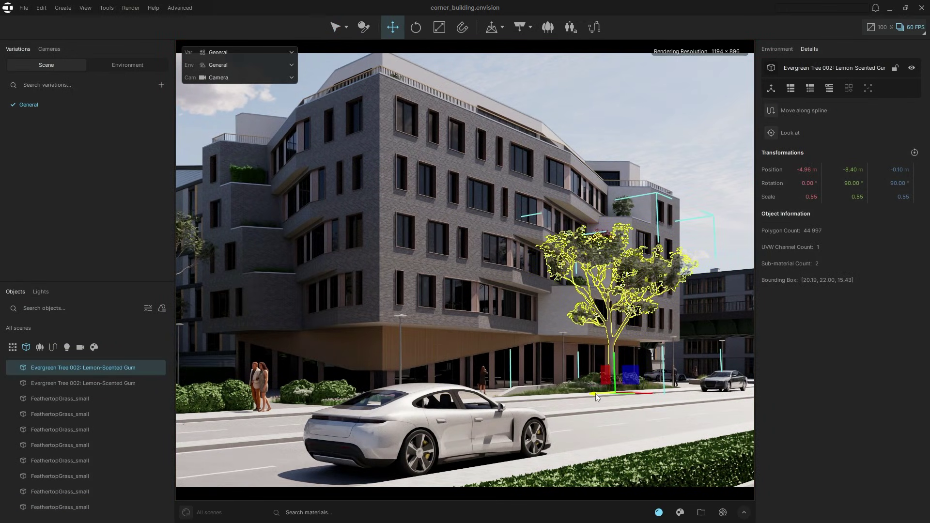
mouse_move(595, 394)
left_mouse_down()
mouse_move(418, 396)
mouse_move(596, 394)
left_mouse_up()
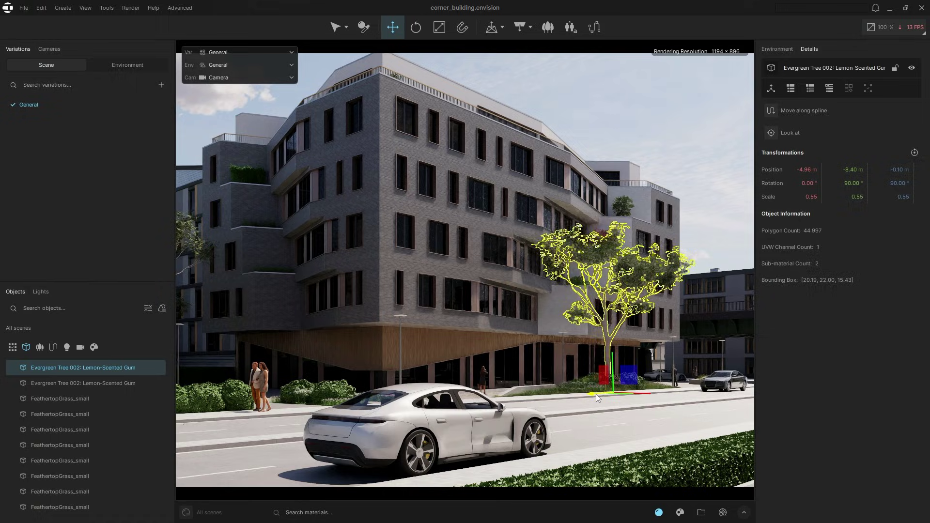
key("q")
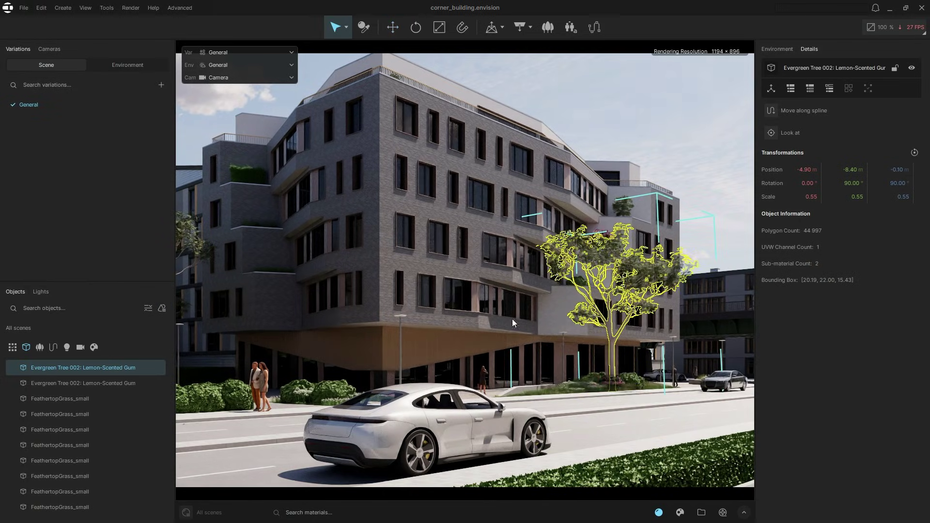
- Try moving the brick wall panel around the second window row from the top, and undo the move
left_click(446, 321)
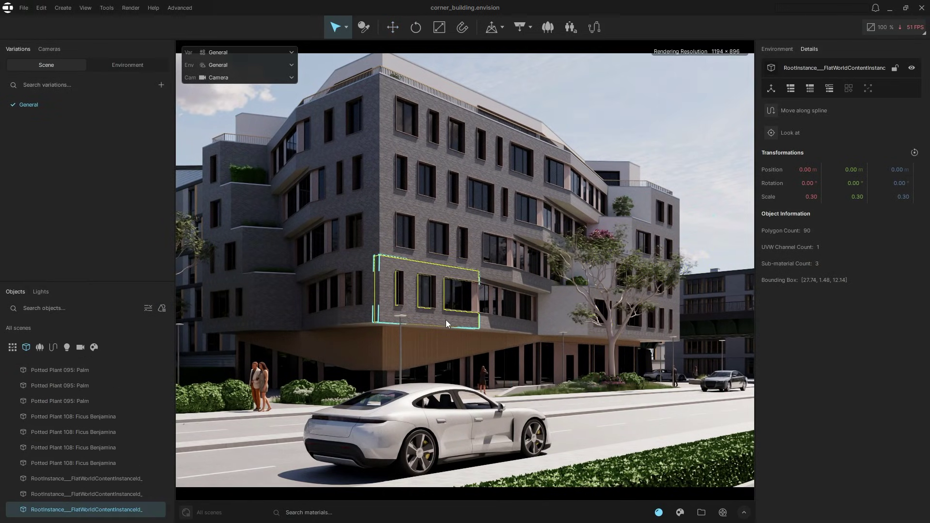
left_click(435, 211)
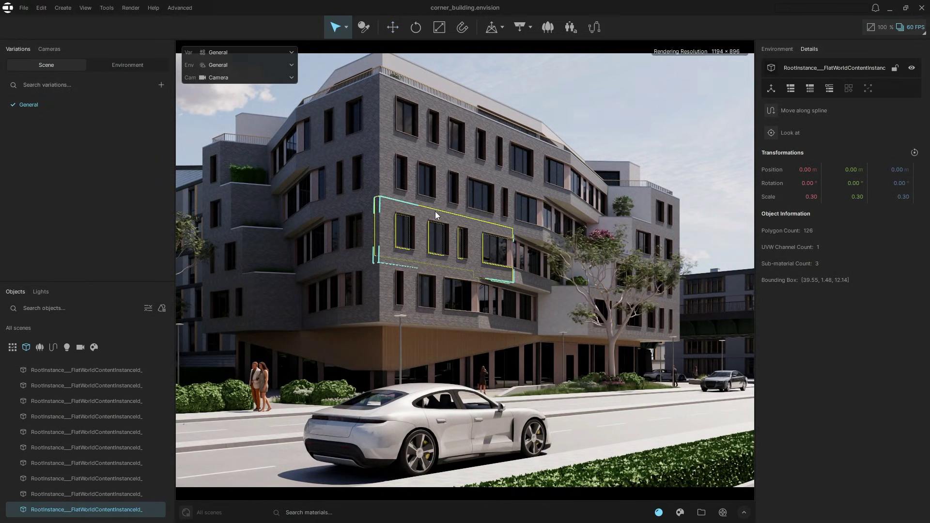
left_click(443, 187)
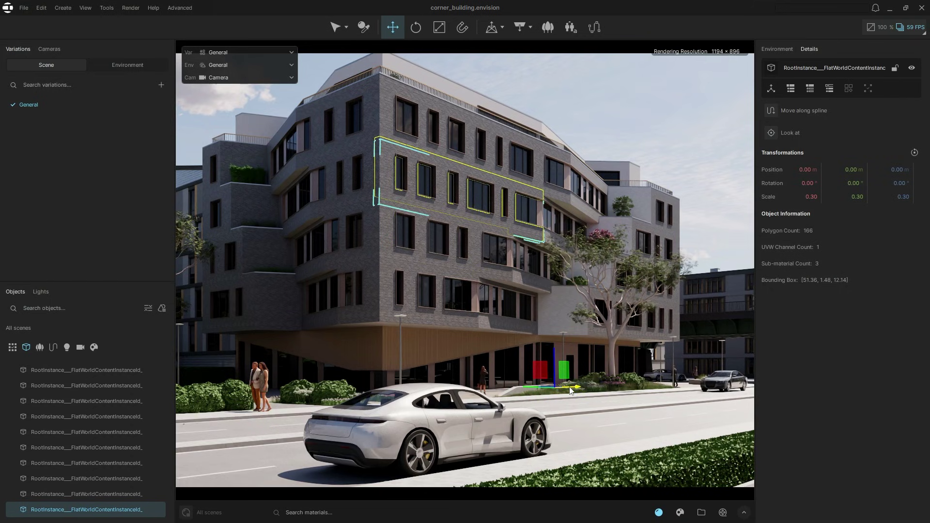
left_click_drag(569, 387, 478, 375)
key("ctrl+z")
key("q")
- Try moving Car 047 farther along the road and rotating it, and undo the changes
left_click(468, 410)
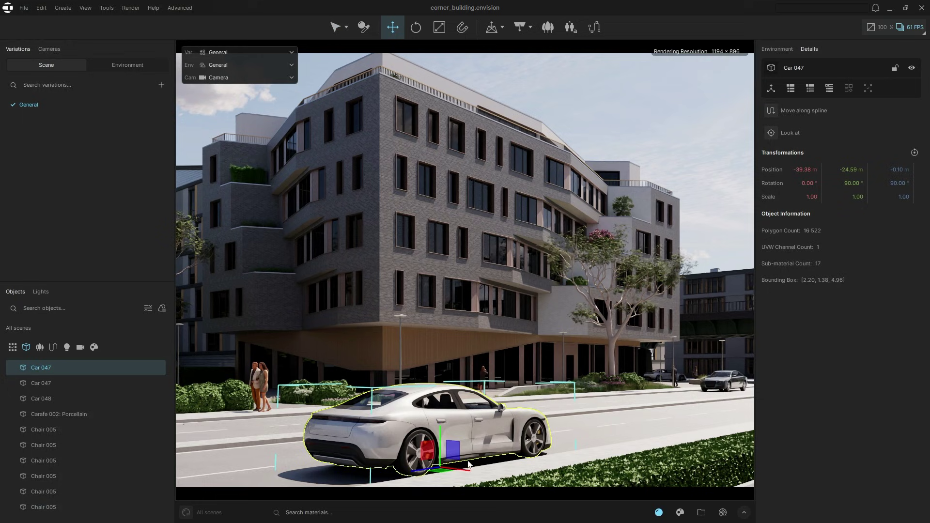
left_click_drag(441, 472, 641, 414)
key("e")
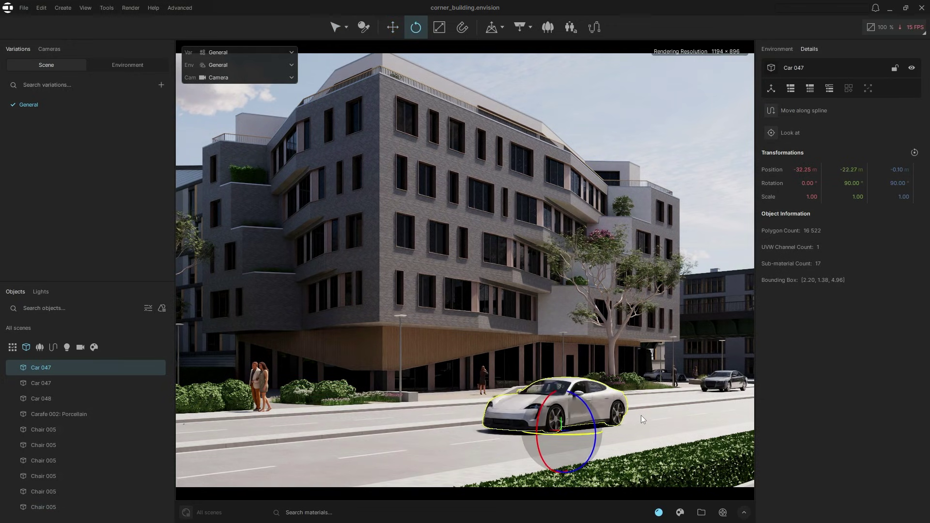
key("q")
key("ctrl+z")
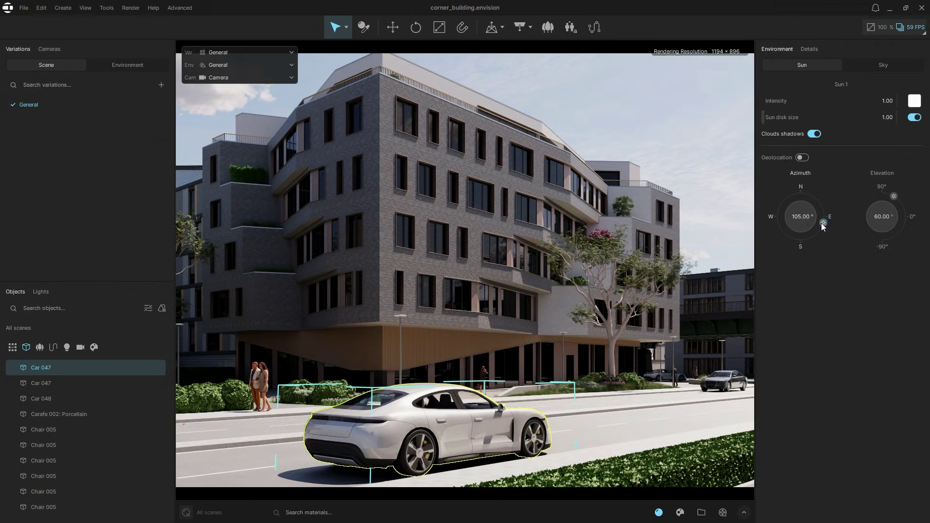
- Turn the sun's azimuth slightly from east toward south and lower its elevation for warm, low-angle light
mouse_move(821, 223)
left_mouse_down()
mouse_move(790, 190)
mouse_move(754, 241)
mouse_move(826, 229)
left_mouse_up()
left_click_drag(894, 196, 907, 214)
- Try a plain white base color on the 00_BrickExteiror facade material and adjust its color
left_click(419, 144)
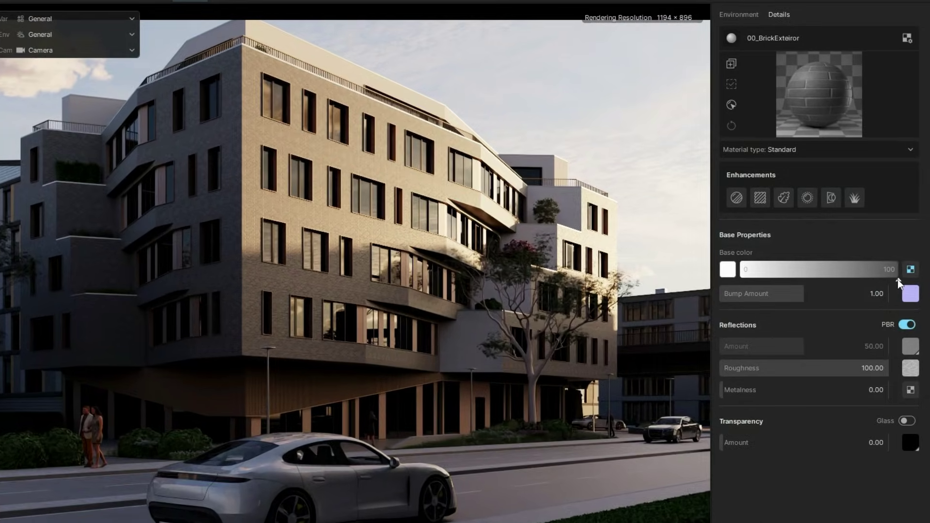
left_click_drag(904, 261, 740, 280)
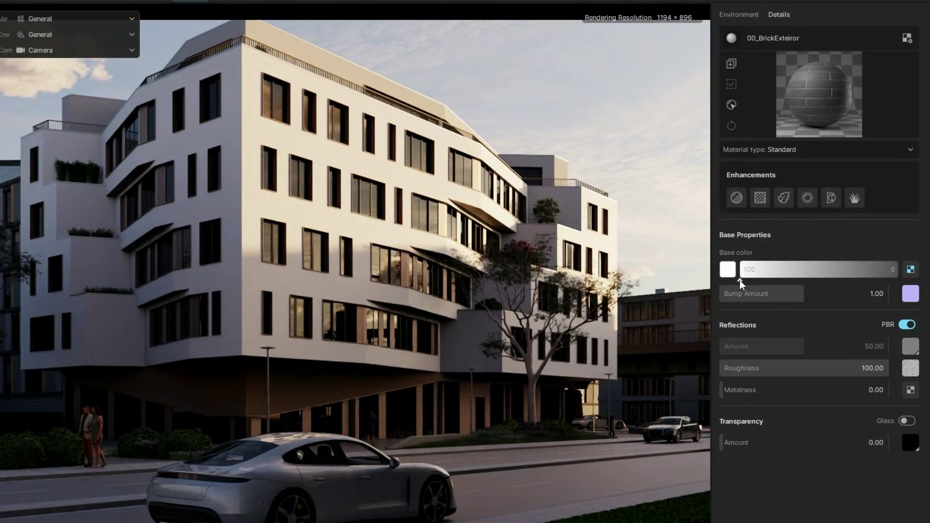
left_click(729, 270)
left_click_drag(654, 324, 699, 307)
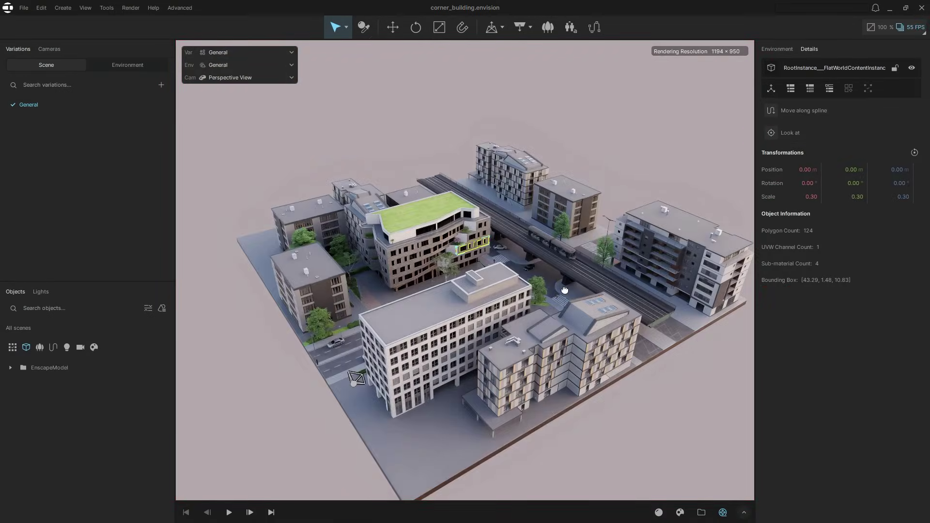
- Apply a concrete material to the main building's brick facade and replace it with a bricks material from the asset library
middle_click_drag(565, 290, 519, 293)
right_click_drag(519, 293, 572, 301)
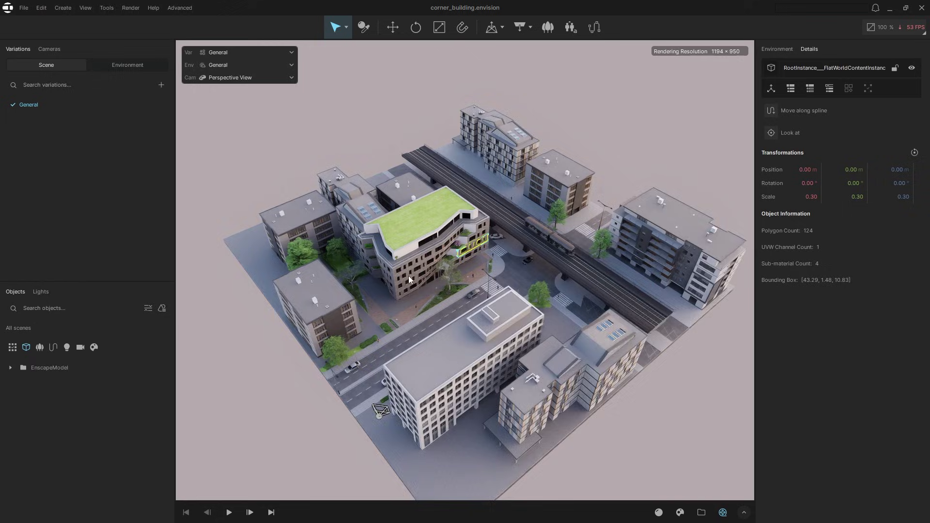
scroll(391, 273, "up", 8)
right_click_drag(403, 266, 450, 309)
left_click(475, 223)
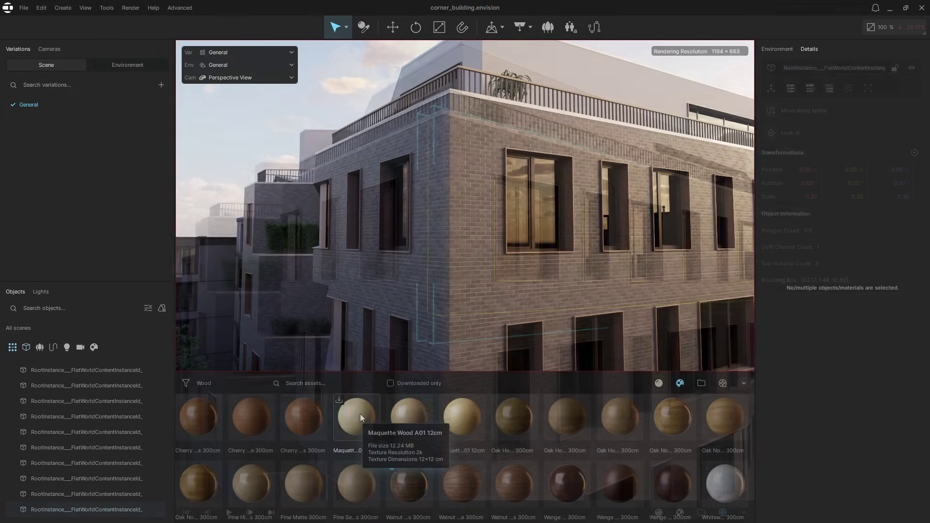
left_click_drag(353, 504, 470, 267)
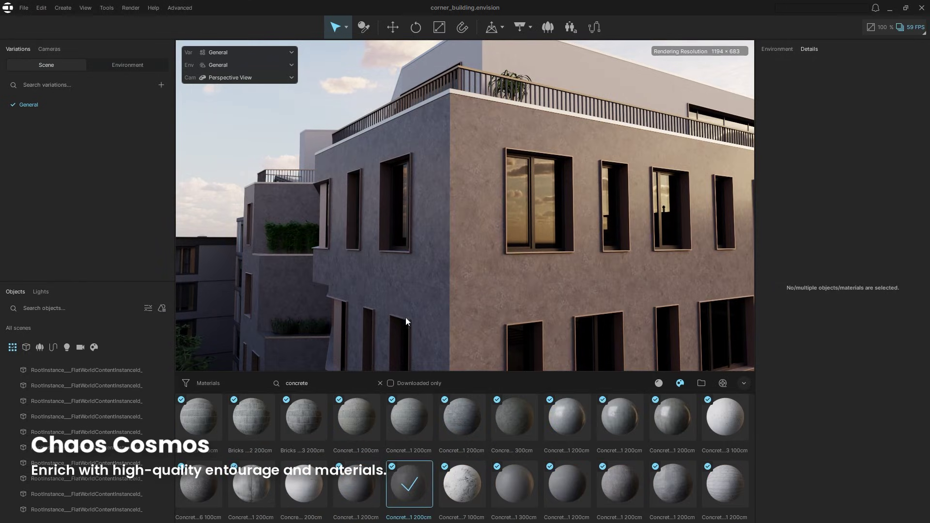
left_click_drag(198, 485, 413, 264)
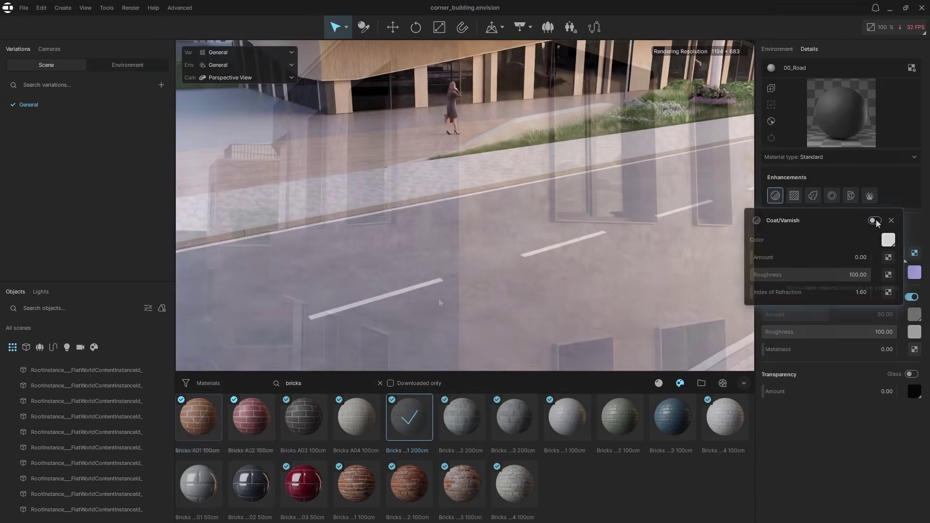
- Give the 00_Road material a Coat/Varnish layer with its amount masked by Mask3.png and roughness about 6
left_click(874, 220)
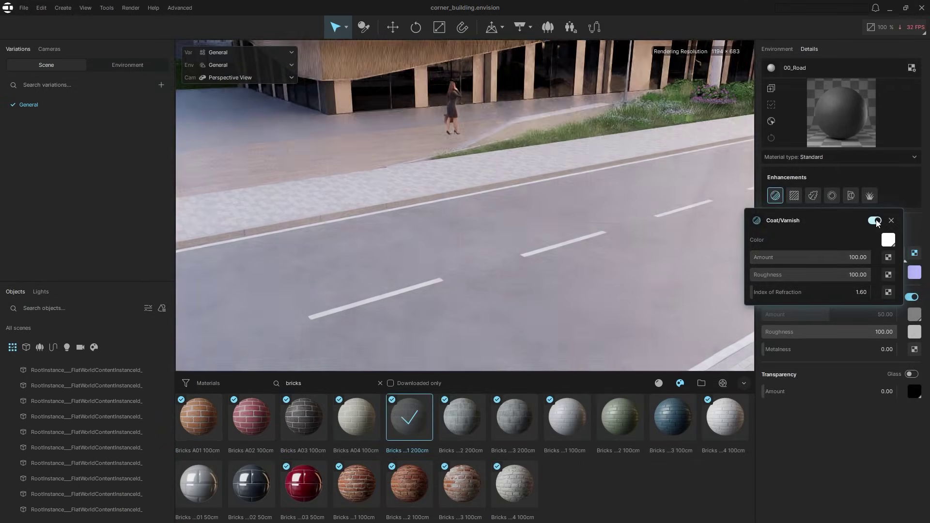
left_click_drag(871, 275, 824, 274)
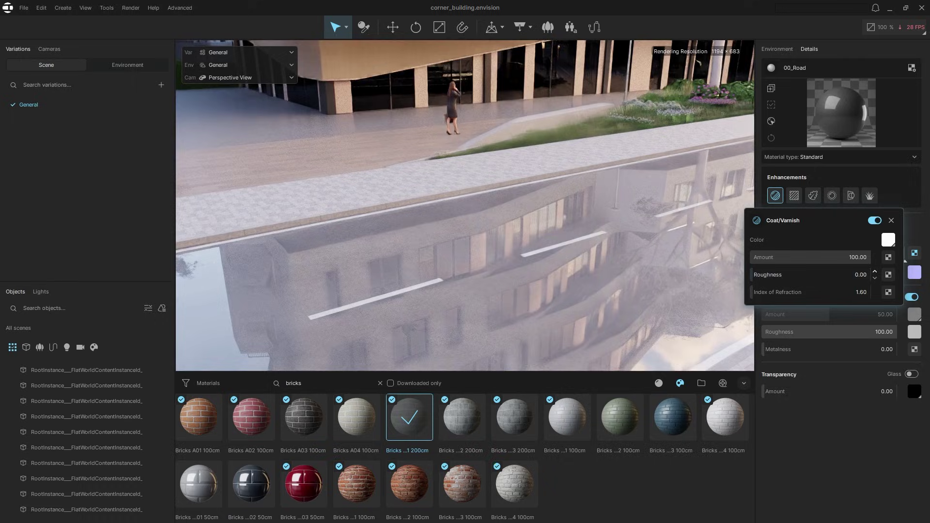
left_click(888, 258)
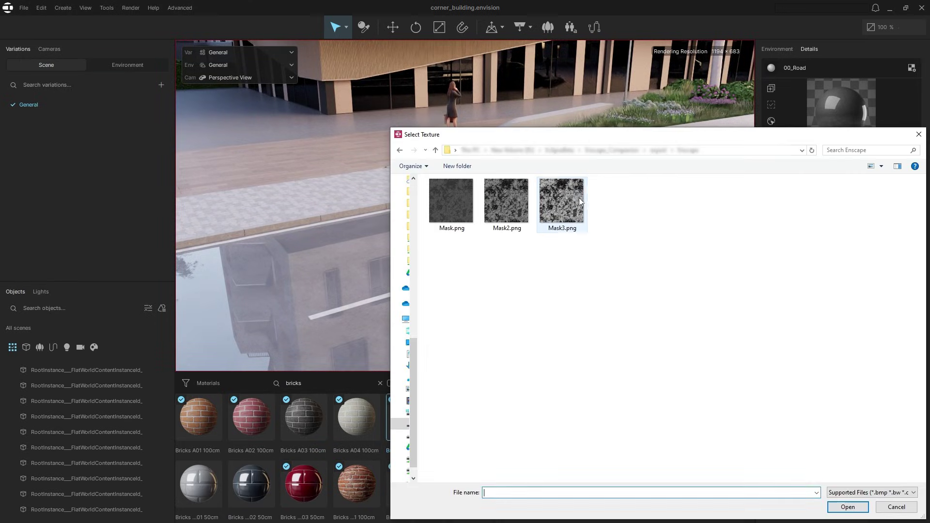
left_click(832, 510)
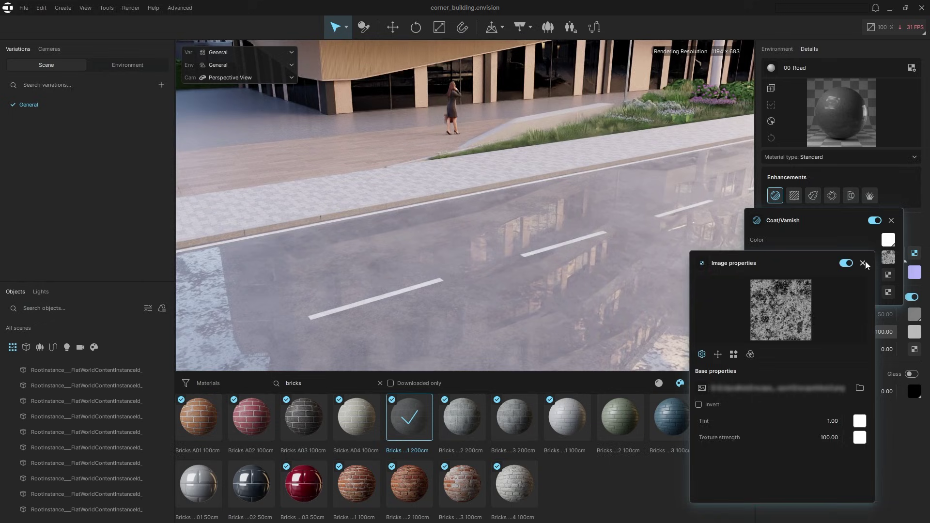
left_click(863, 263)
left_click_drag(748, 276, 754, 275)
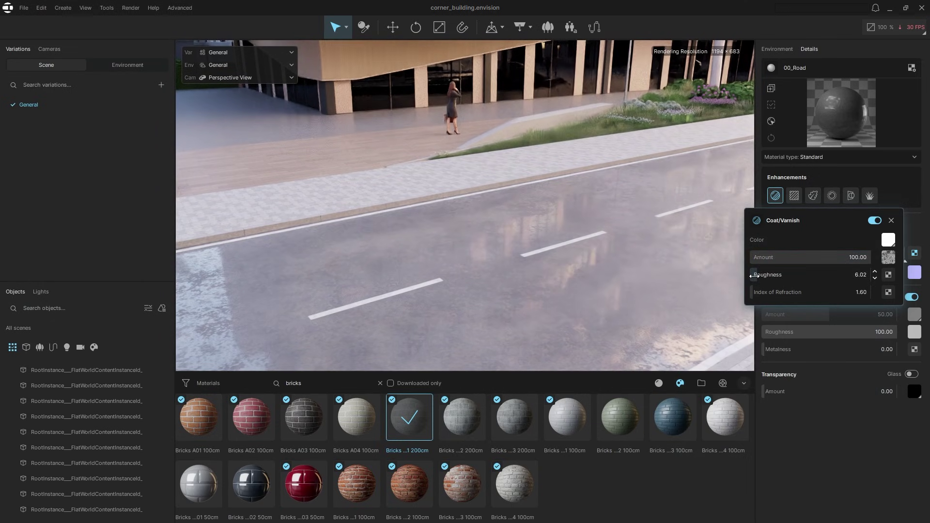
left_click(674, 242)
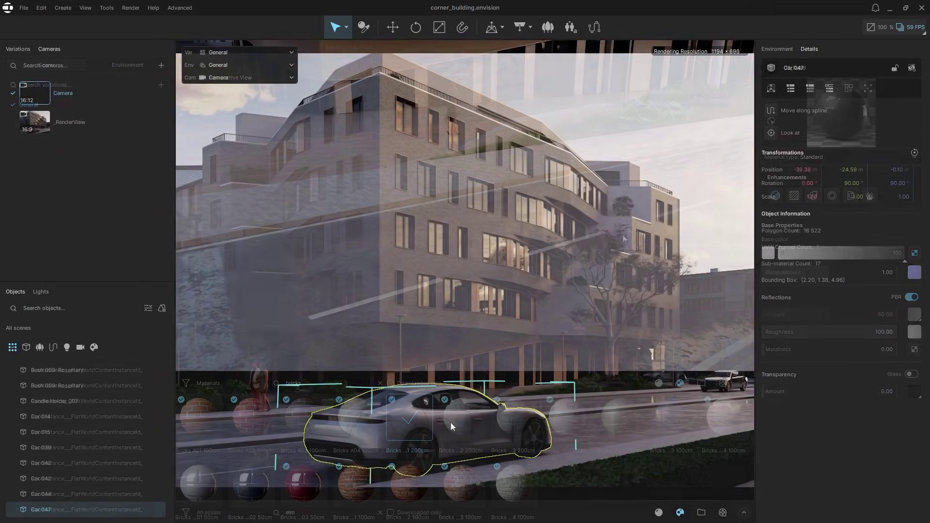
- Hide Car 047 and place Car 001 from the asset library on the road in its place
key("h")
key("alt+Tab")
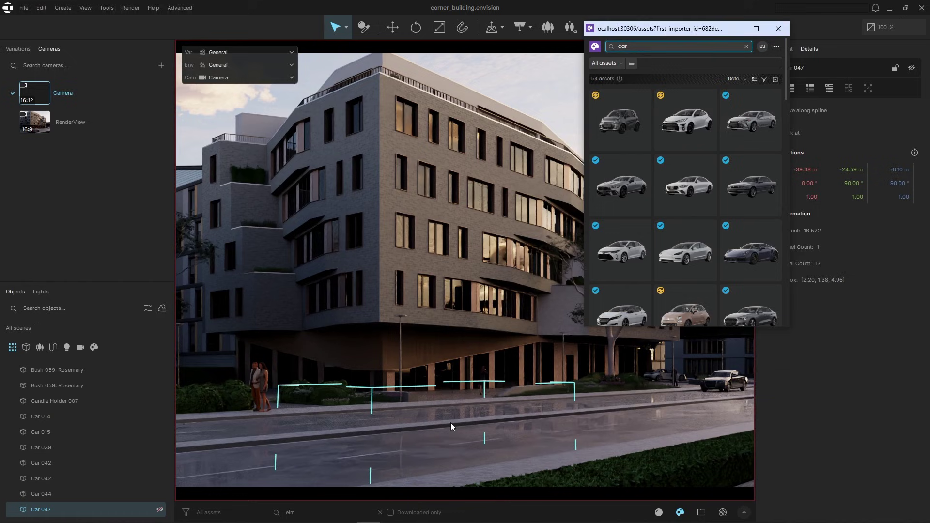
left_click_drag(751, 252, 534, 434)
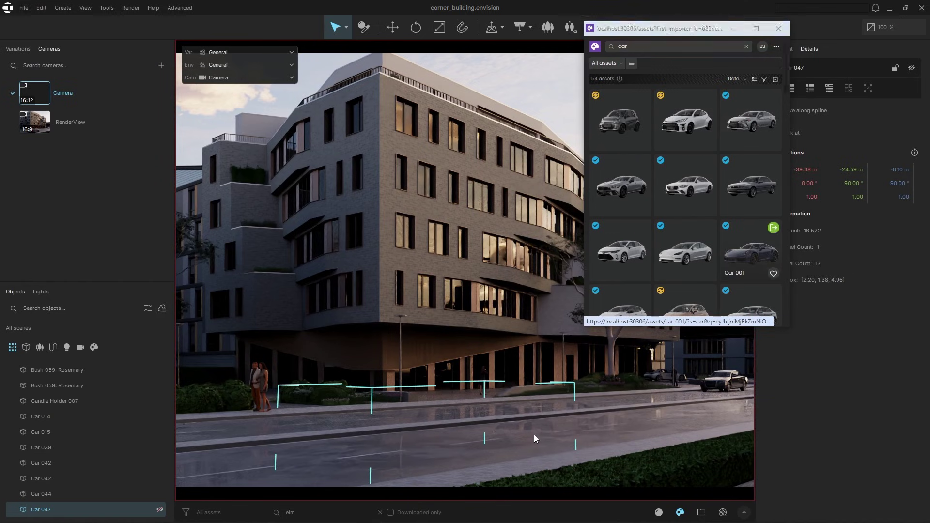
- Set Car 001's rotation about the vertical axis to -90°
left_click_drag(900, 183, 888, 183)
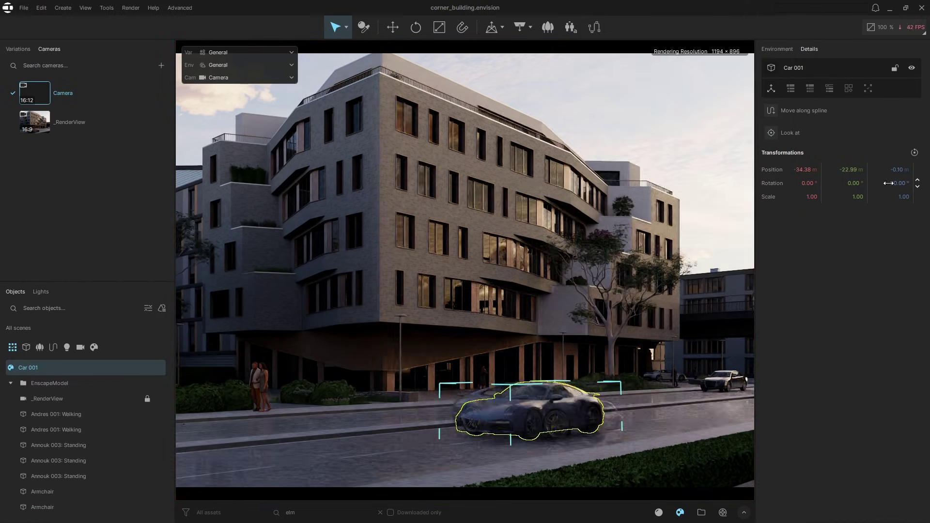
left_click(888, 184)
type("-90")
key("Return")
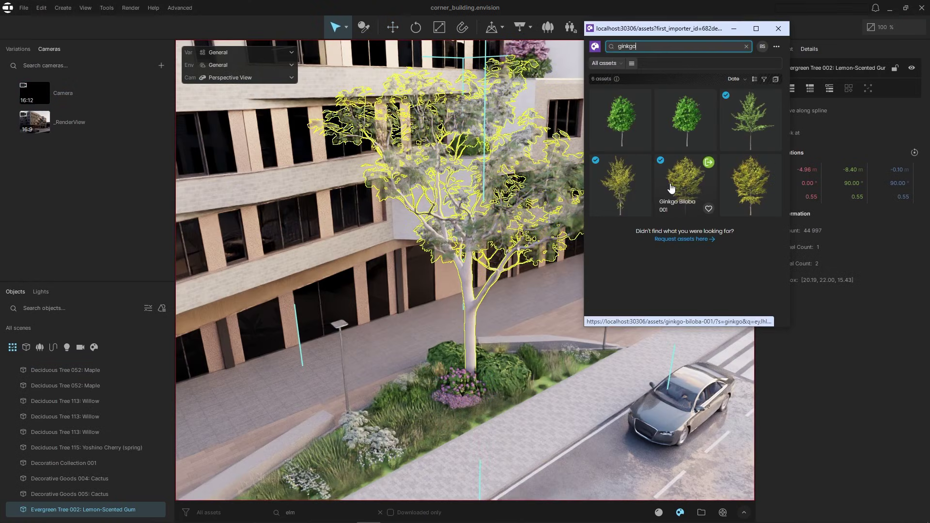
- Place a Ginkgo Biloba 001 tree from the asset library at the base of the lemon-scented gum tree
left_click_drag(684, 184, 462, 389)
left_click(469, 298)
left_click(540, 241)
key("w")
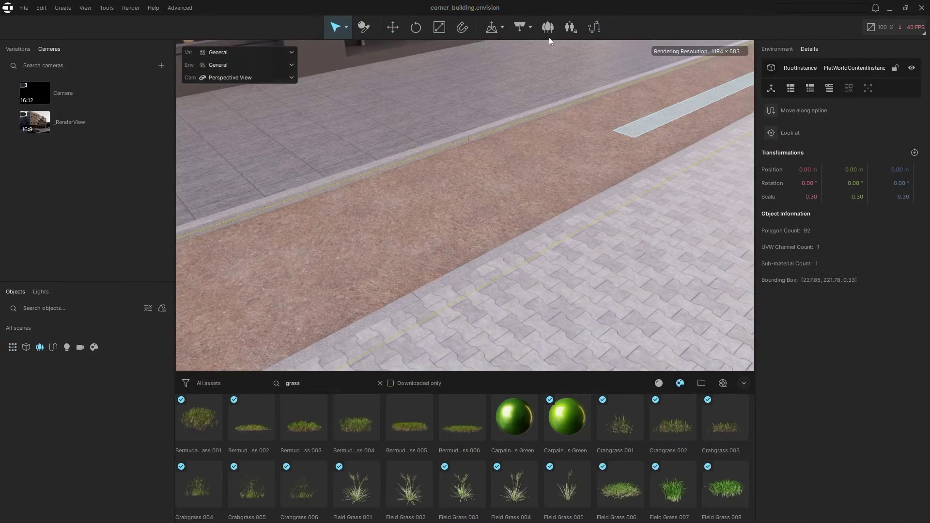
- Apply a Scatter to the brown soil strip beside the paving and open its new layer's settings
left_click(548, 27)
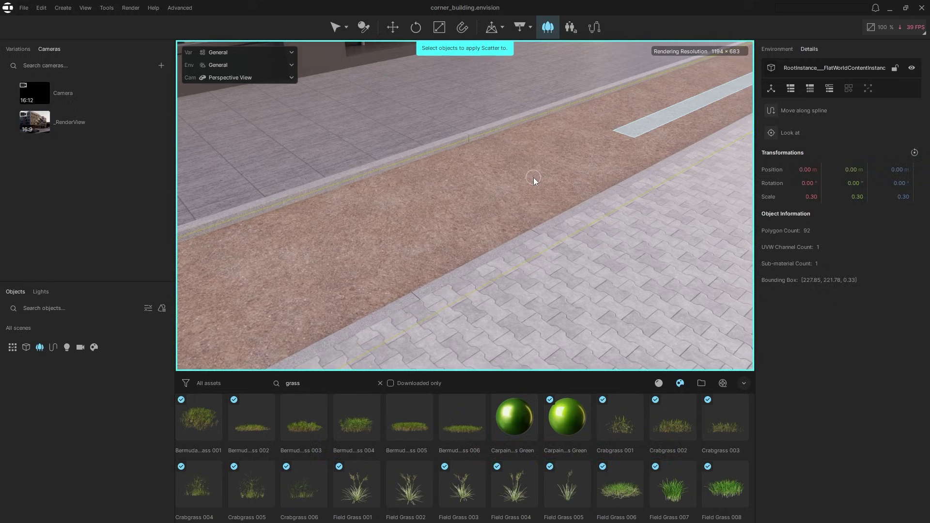
left_click(530, 48)
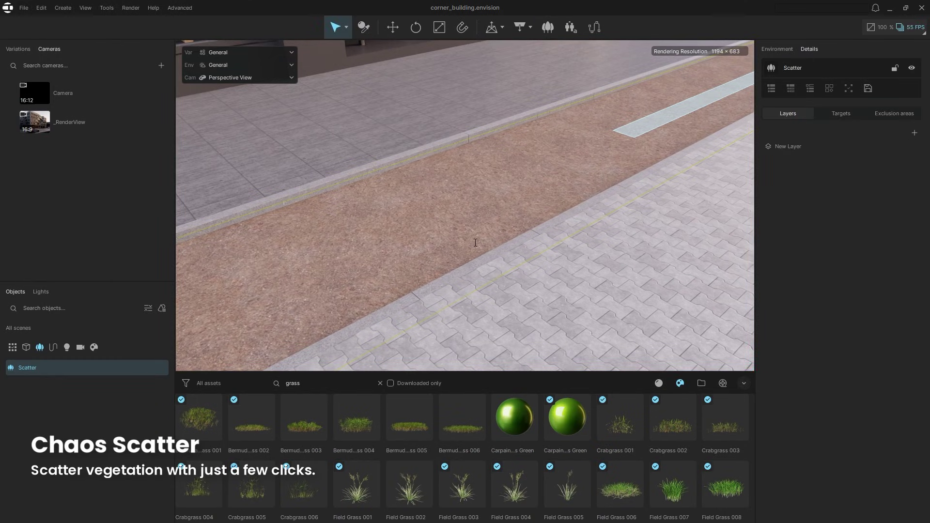
scroll(407, 427, "down", 1)
left_click(788, 146)
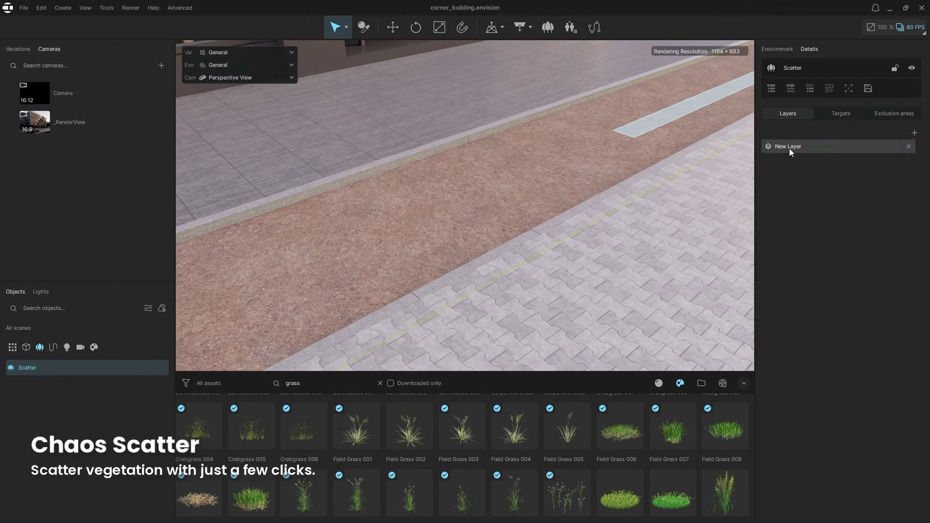
- Add Field Grass 006, 007 and 008 to the scatter layer, with density 10,000 instances/100m² and collision detection off
left_click_drag(620, 426, 799, 297)
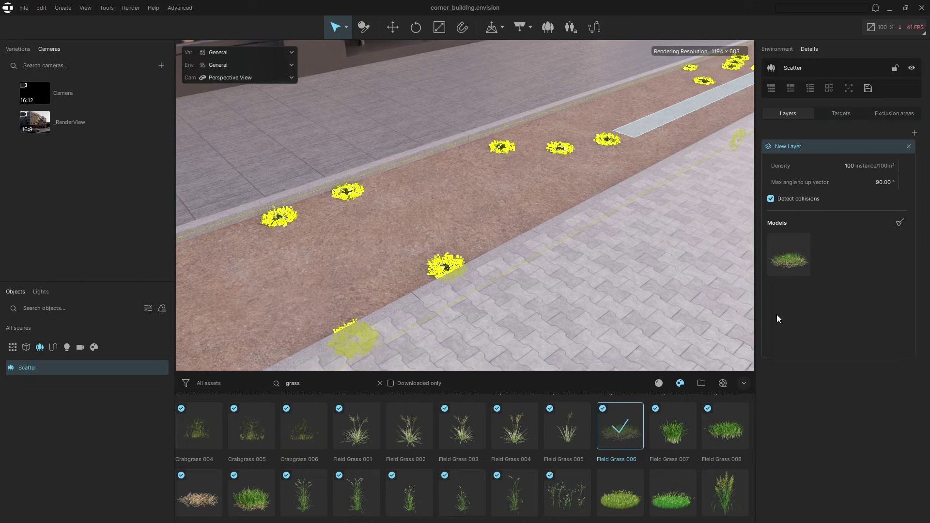
left_click_drag(684, 432, 843, 300)
left_click_drag(725, 427, 838, 328)
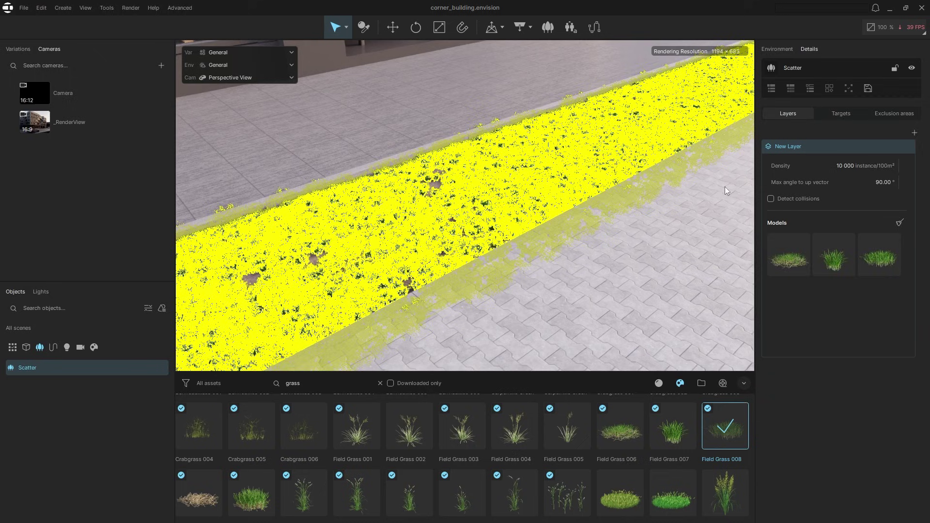
left_click(695, 200)
scroll(586, 191, "up", 3)
middle_click_drag(572, 203, 536, 252)
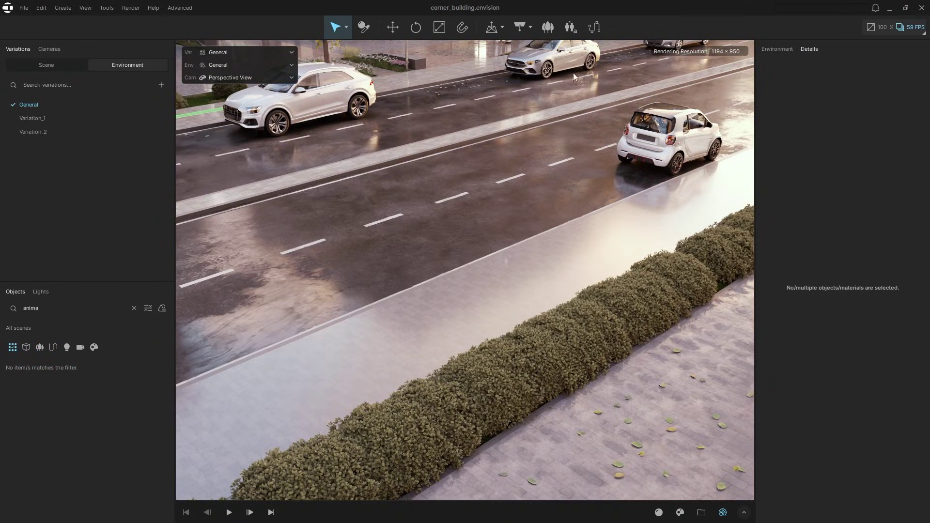
- Place an Anima crowd on the sidewalk and create its path along the pavement between the road and the hedge
left_click(522, 275)
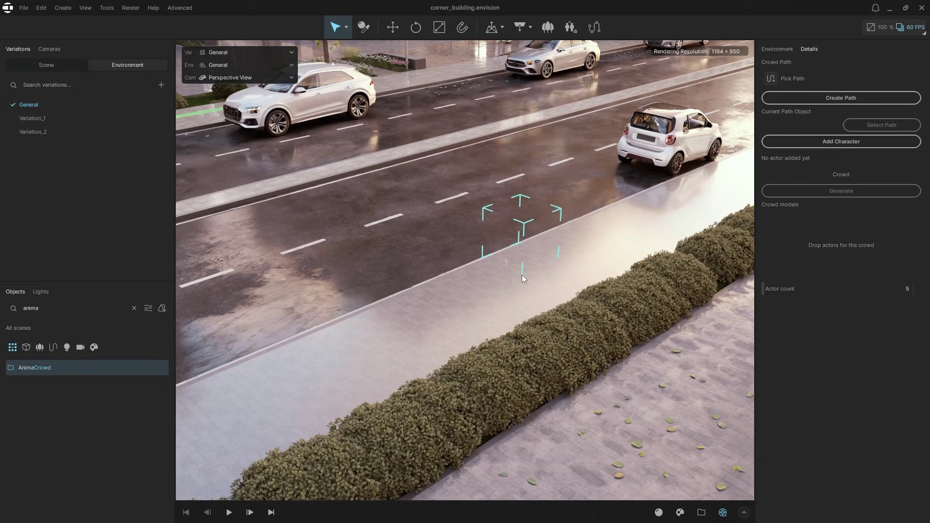
left_click(842, 98)
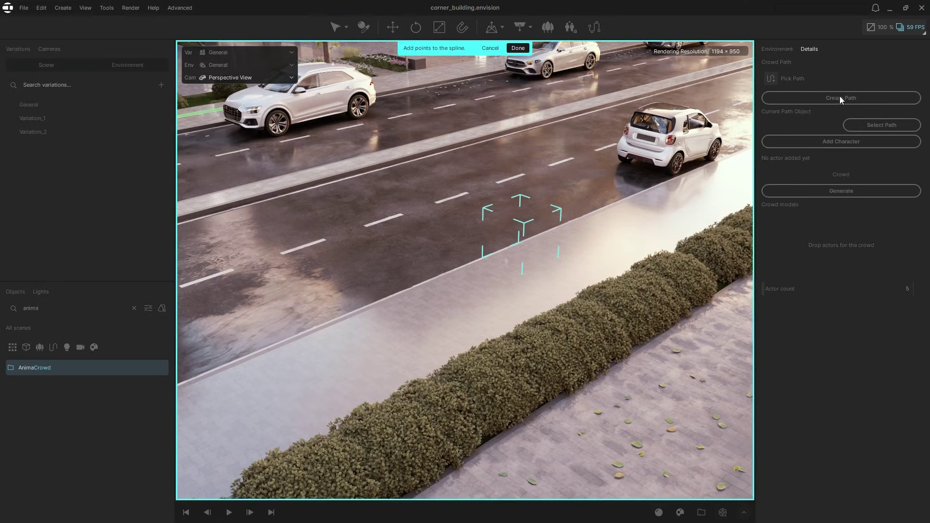
left_click(748, 169)
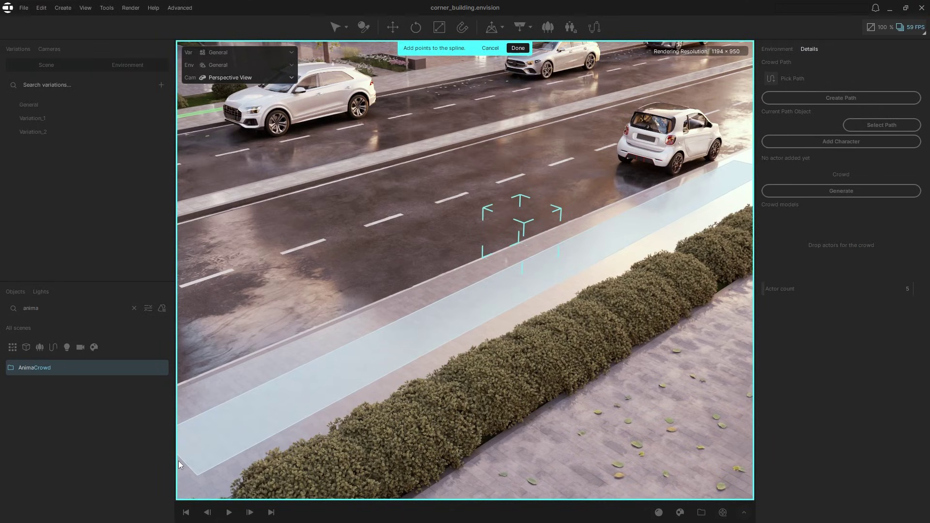
left_click(178, 460)
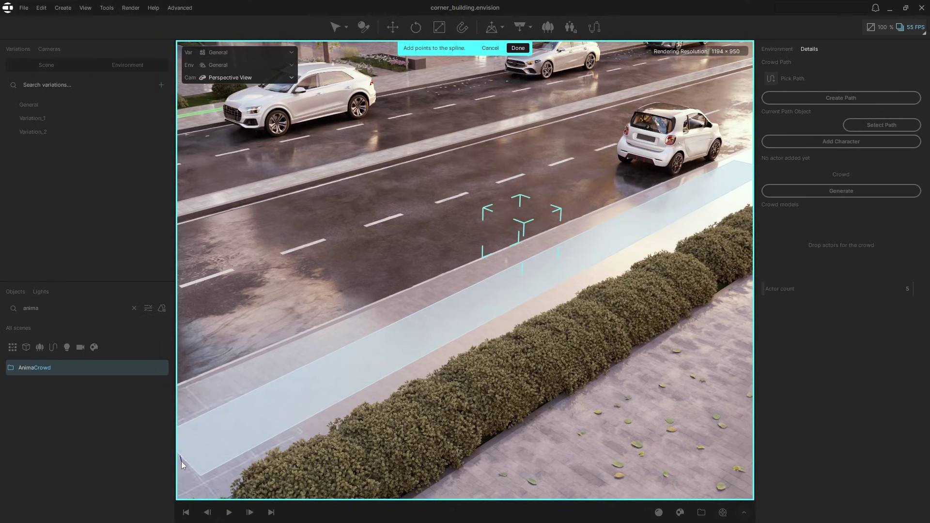
left_click(518, 49)
- Add 4D walking characters to the crowd models, including cman24086a4d, bwom23035a4d, cman24023a4d and bman24062a4d
left_click(827, 142)
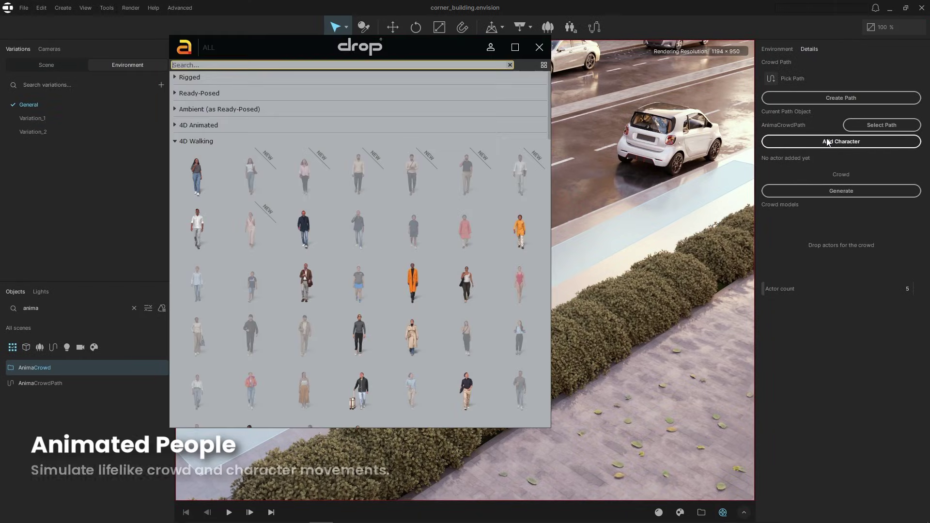
left_click_drag(305, 226, 781, 248)
left_click_drag(305, 281, 798, 267)
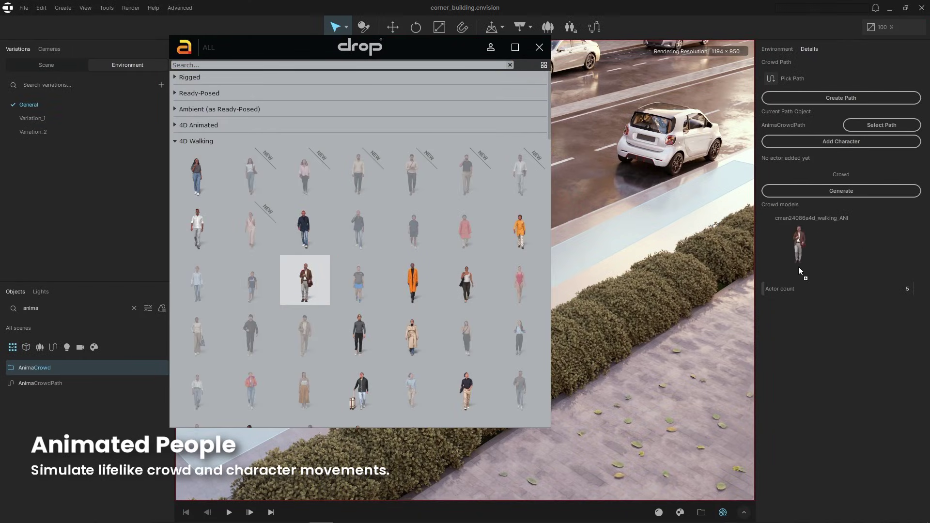
left_click_drag(412, 282, 791, 260)
scroll(360, 272, "down", 4)
left_click_drag(359, 212, 790, 264)
left_click_drag(358, 316, 781, 260)
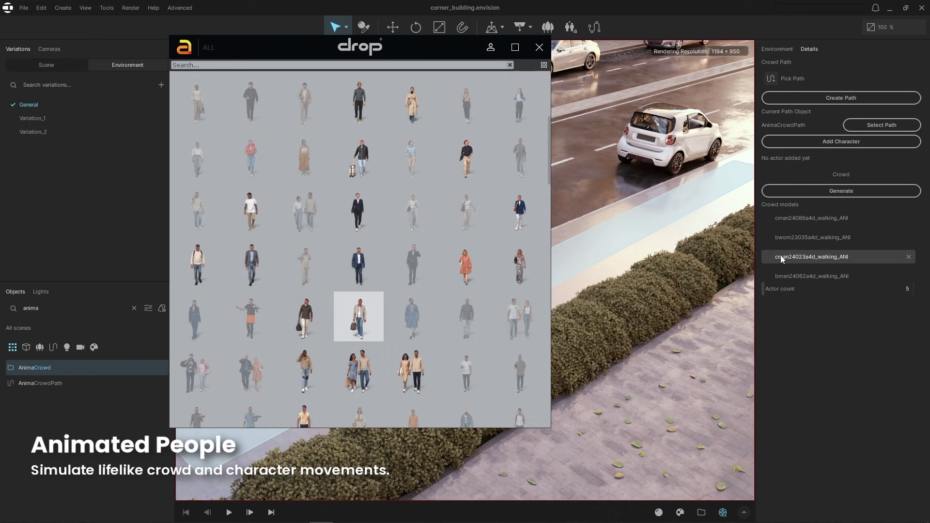
left_click(538, 47)
- Set the crowd's actor count to 10 and generate the crowd along the path
left_click(897, 289)
type("10")
key("Return")
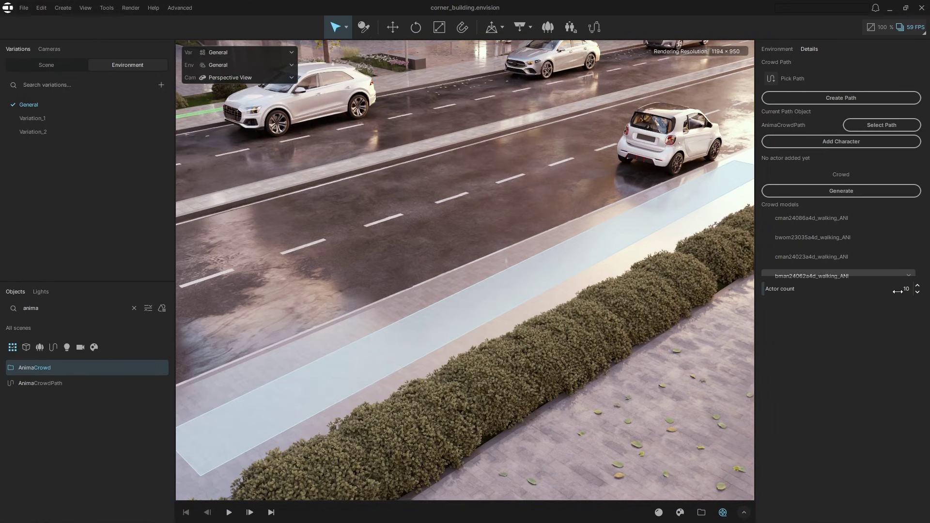
left_click(863, 191)
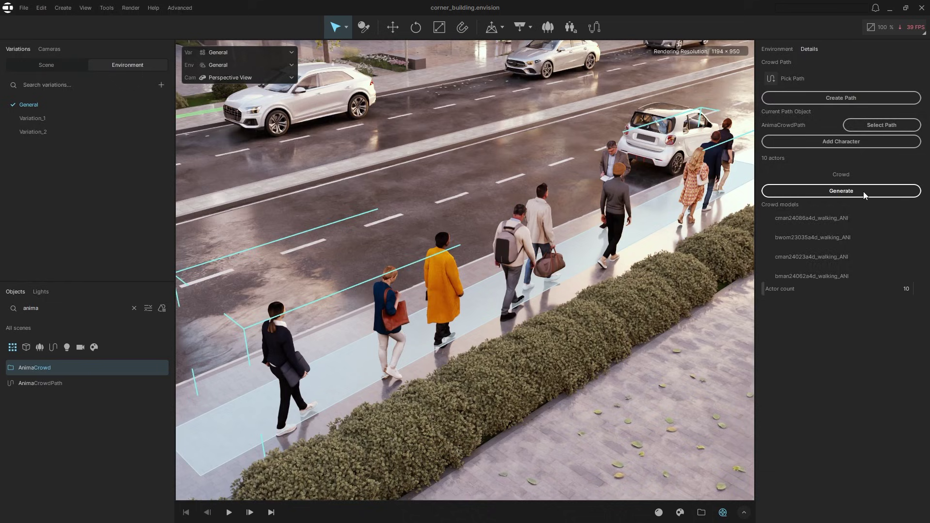
- Set the crowd path's spline thickness to 2.00 and edit the control point at its near end
left_click(650, 226)
left_click_drag(893, 189, 901, 192)
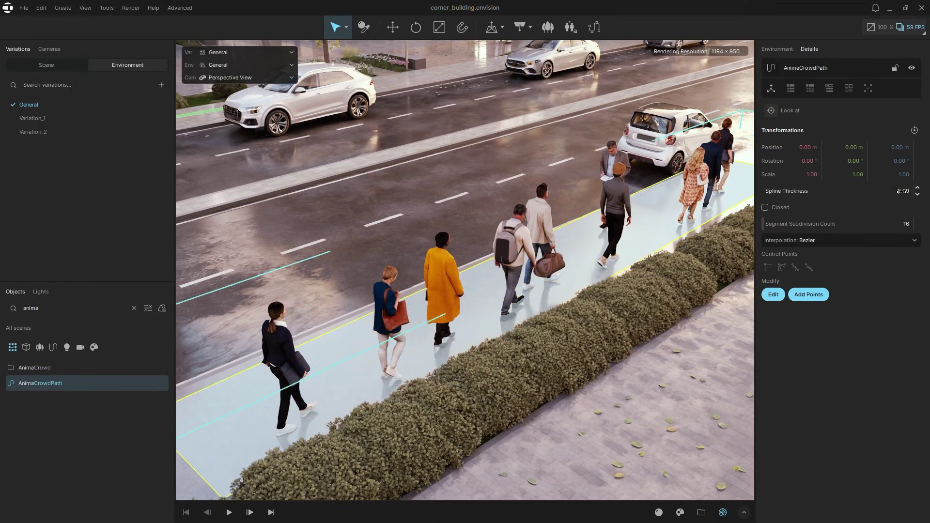
left_click(774, 295)
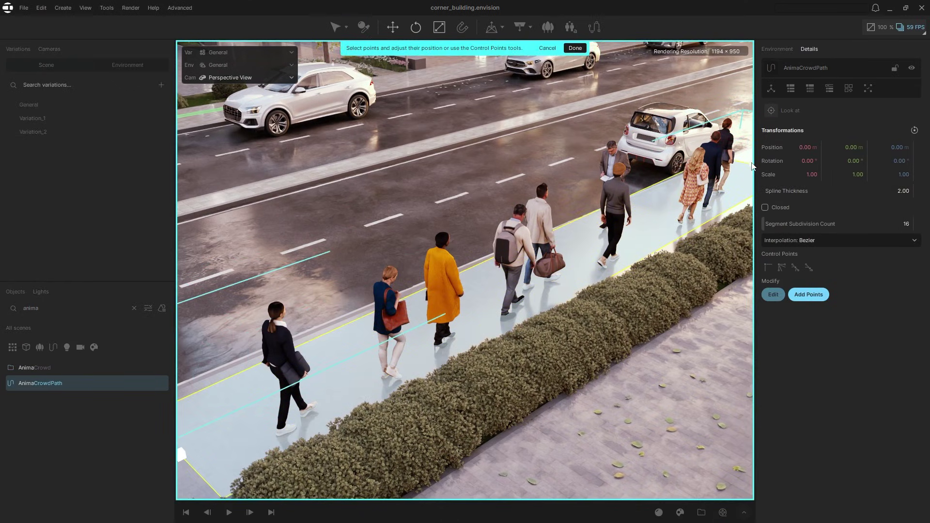
left_click(178, 441)
left_click(575, 48)
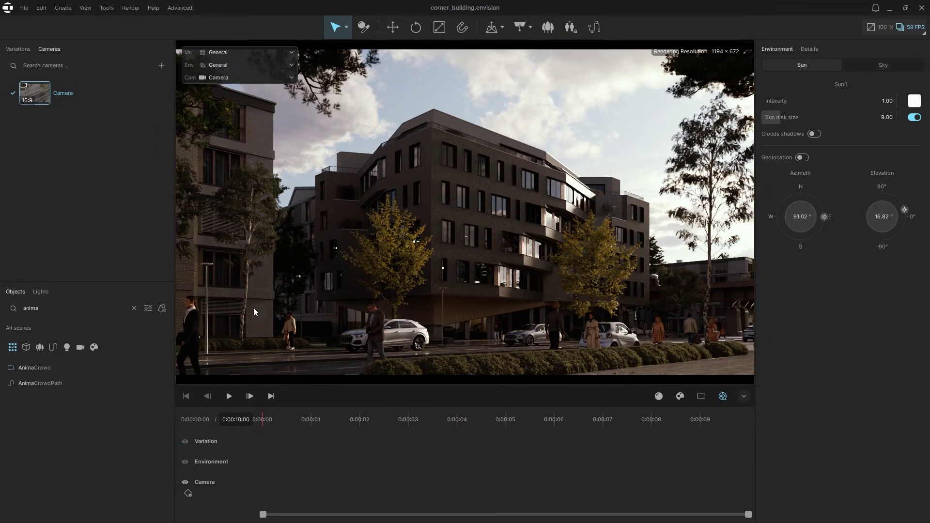
- Create an environment variation with sun azimuth 155.56° and elevation 26.57°, and save it
left_click(19, 50)
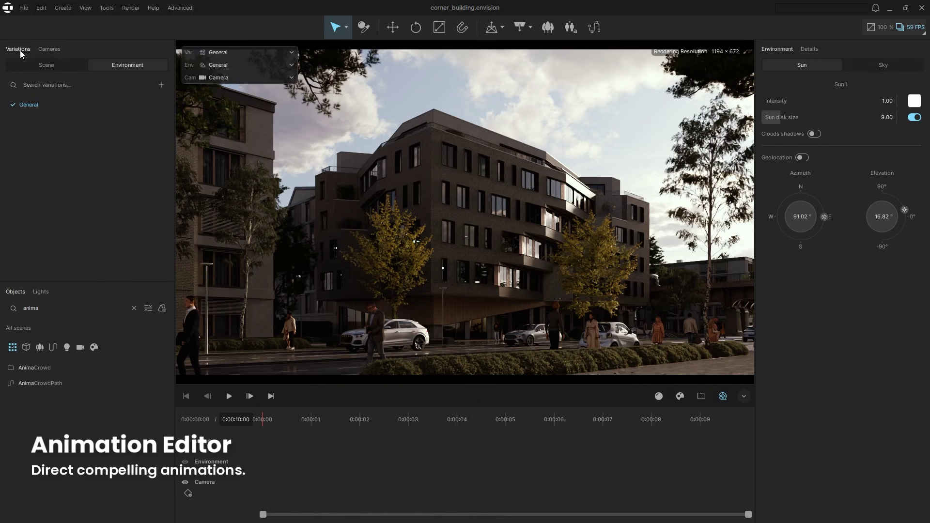
left_click(161, 85)
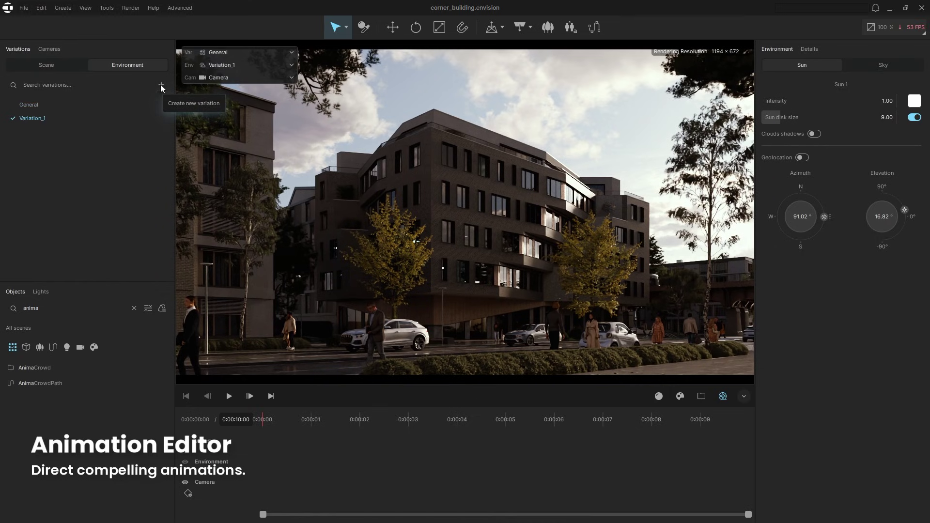
left_click_drag(806, 209, 810, 237)
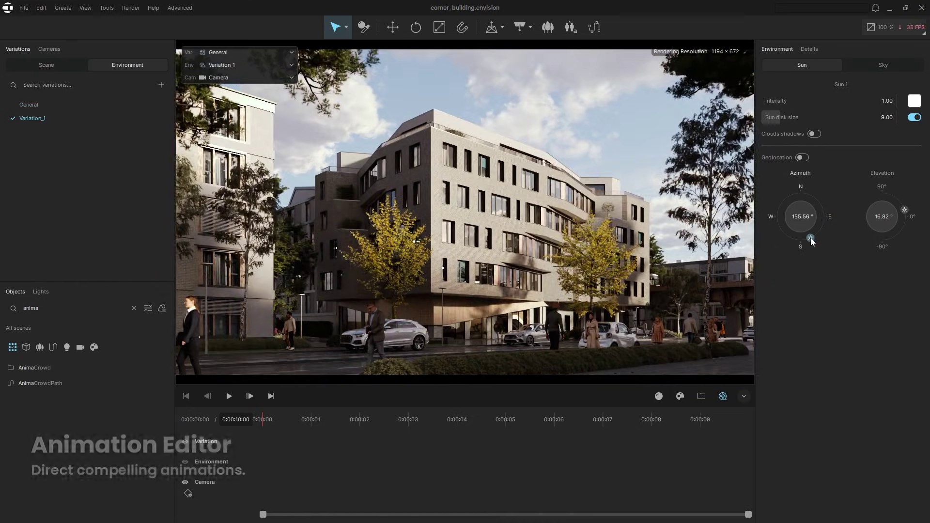
left_click_drag(904, 209, 900, 207)
left_click(550, 48)
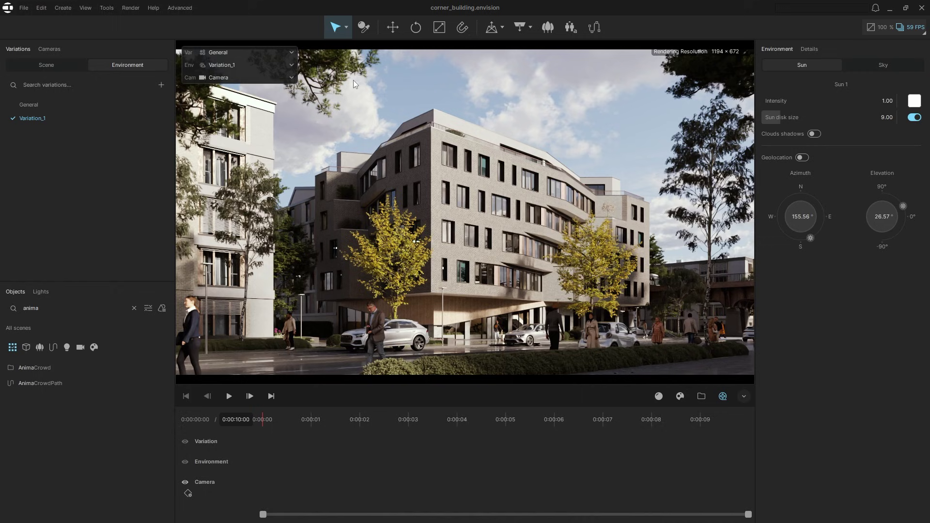
- Create a second environment variation with sun azimuth 134.24° and elevation 5.81°
left_click(160, 85)
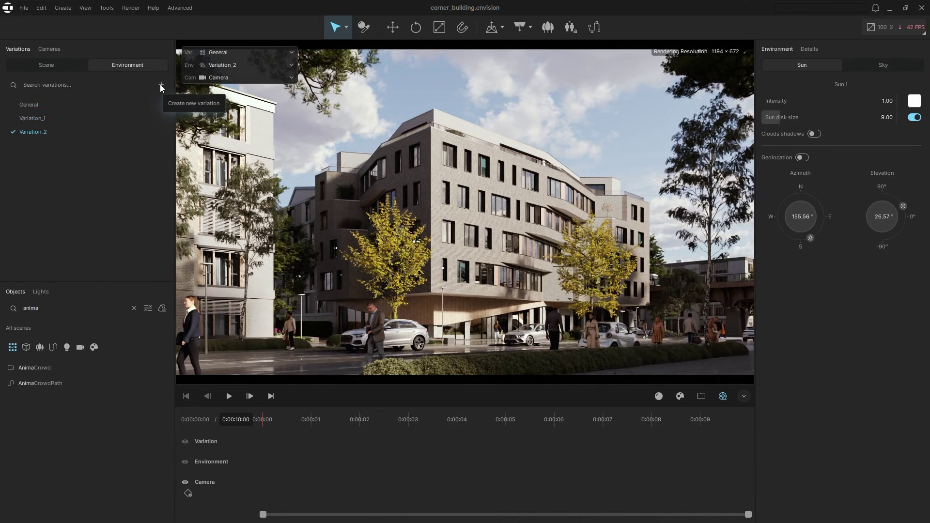
left_click_drag(803, 235, 819, 234)
left_click_drag(903, 206, 911, 217)
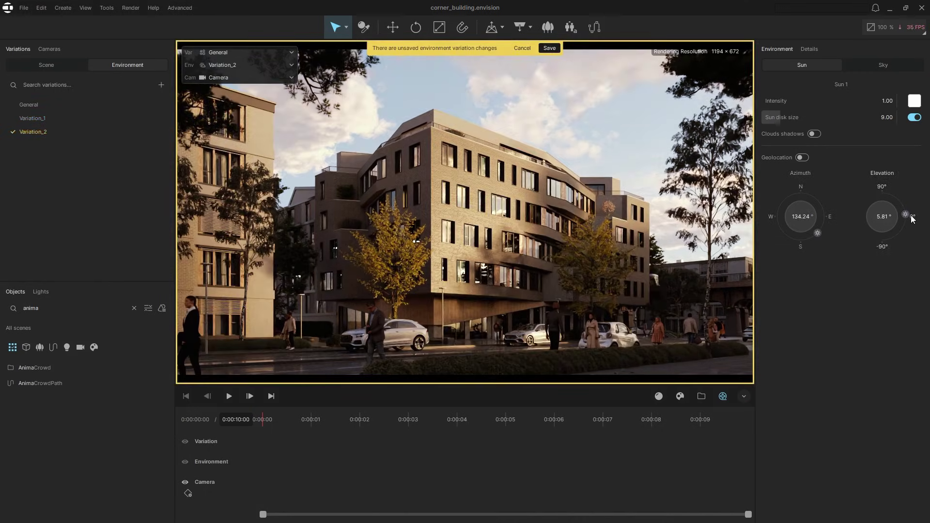
- Set the second variation's cloud density to 0.30 and latitude offset to 1000 m, and save it
left_click(873, 64)
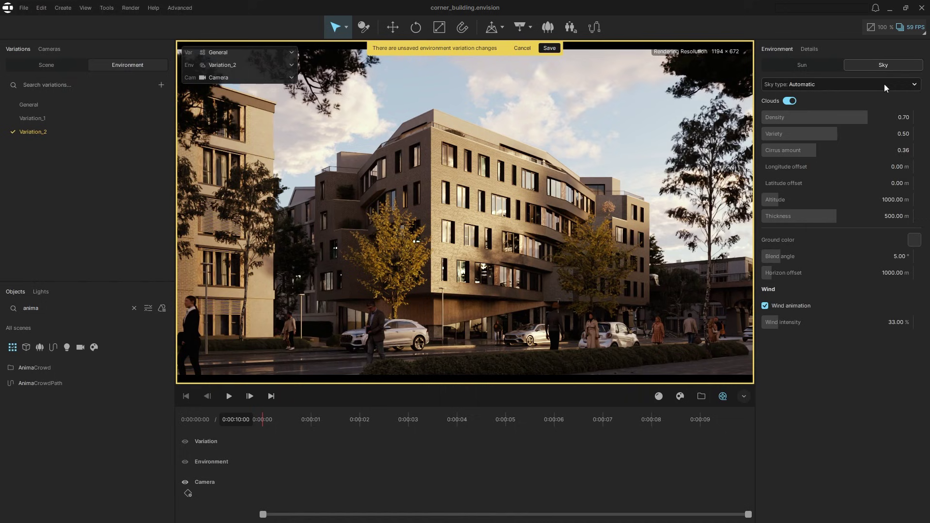
left_click_drag(905, 117, 902, 117)
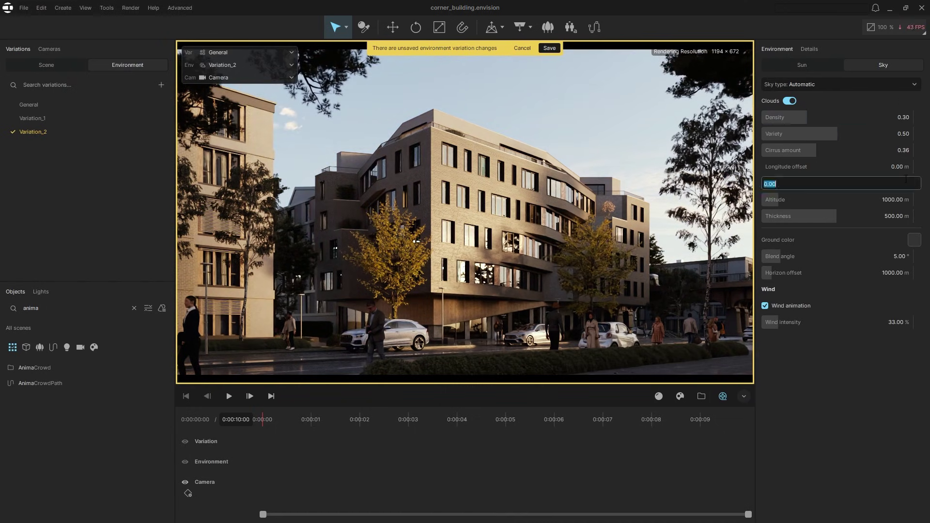
type("1000")
key("Return")
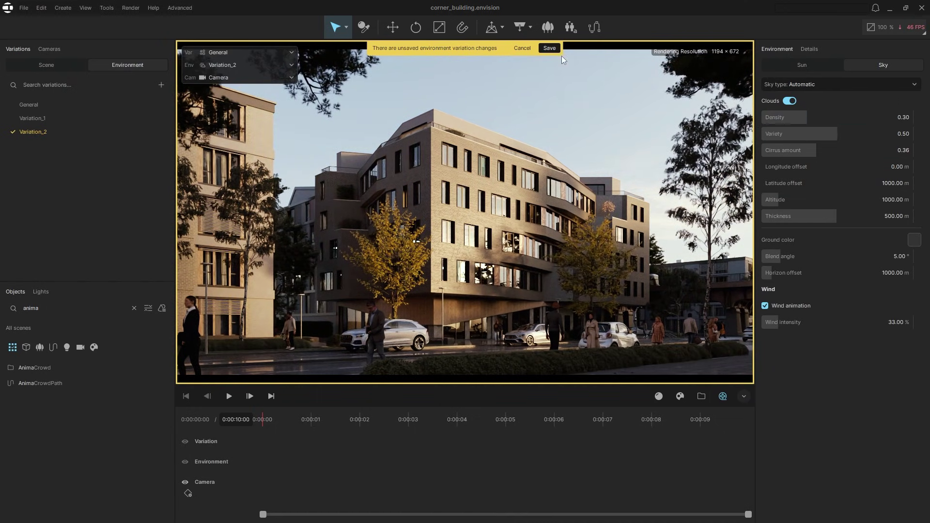
left_click(549, 48)
- Build a 5 s linear transition from Variation_1 to Variation_2 on the Environment track, collapsing the closing Variation_2 hold
left_click_drag(58, 118, 240, 464)
left_click_drag(58, 132, 460, 464)
left_click_drag(457, 463, 516, 471)
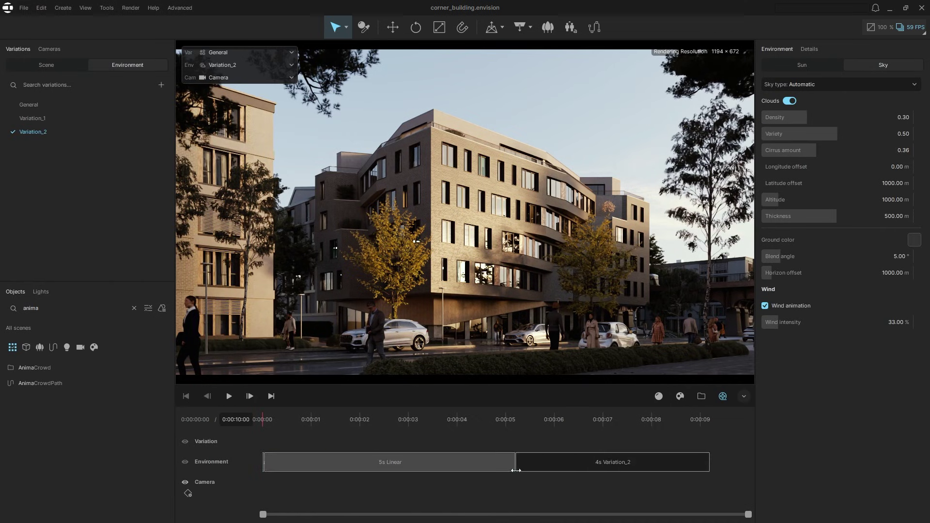
left_click_drag(709, 463, 511, 463)
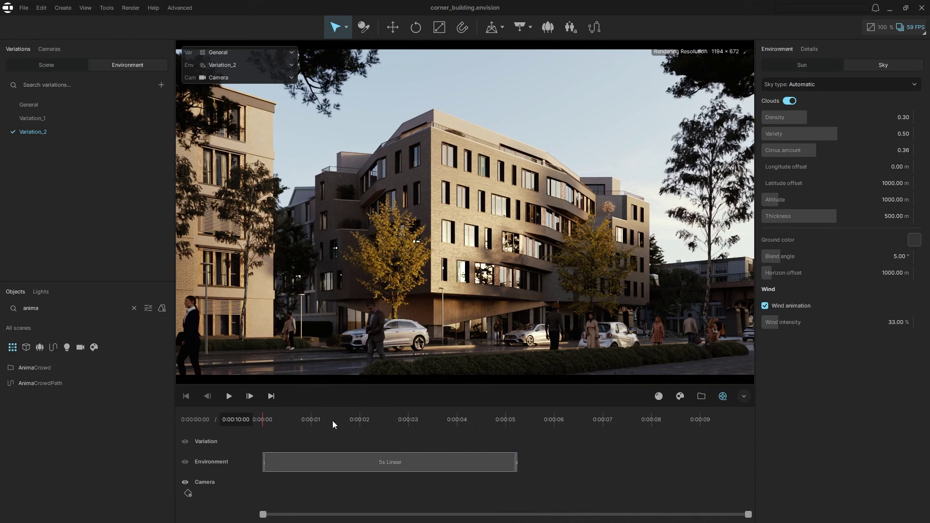
mouse_move(263, 418)
left_mouse_down()
mouse_move(483, 424)
mouse_move(255, 417)
left_mouse_up()
- Add the Camera as a clip at the start of the Camera track and extend it to 5 s
left_click(50, 49)
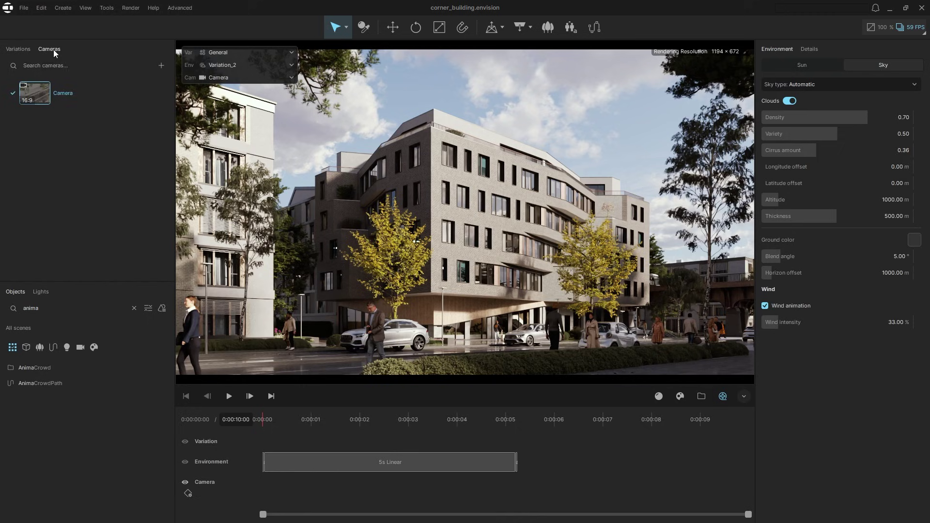
left_click_drag(34, 92, 272, 489)
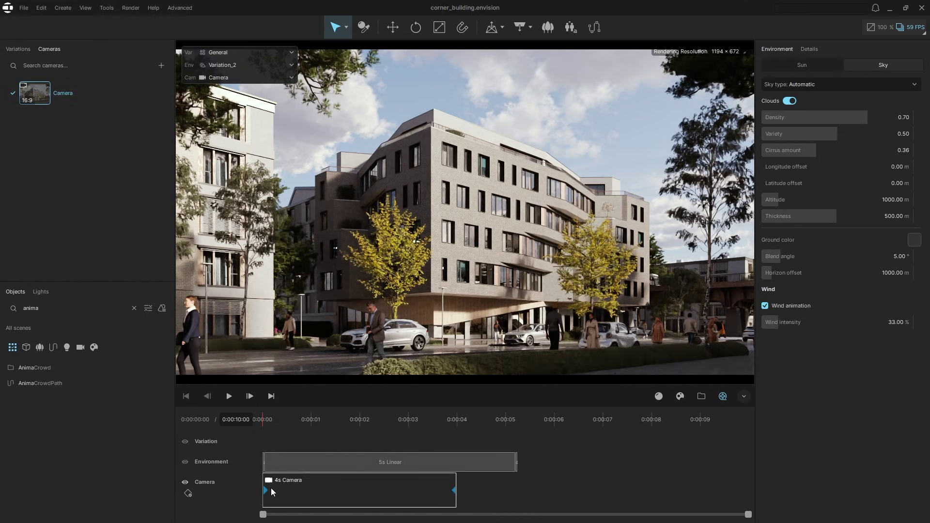
left_click_drag(455, 485, 519, 484)
- Go to the end of the camera clip, move the camera forward toward the building there, and scrub through the animation
right_click(457, 489)
left_click(469, 493)
right_click(469, 493)
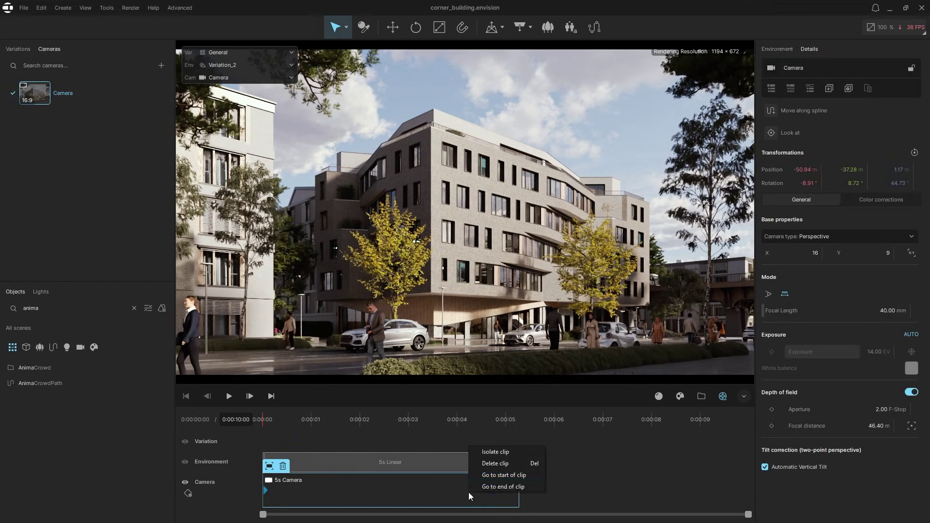
left_click(486, 490)
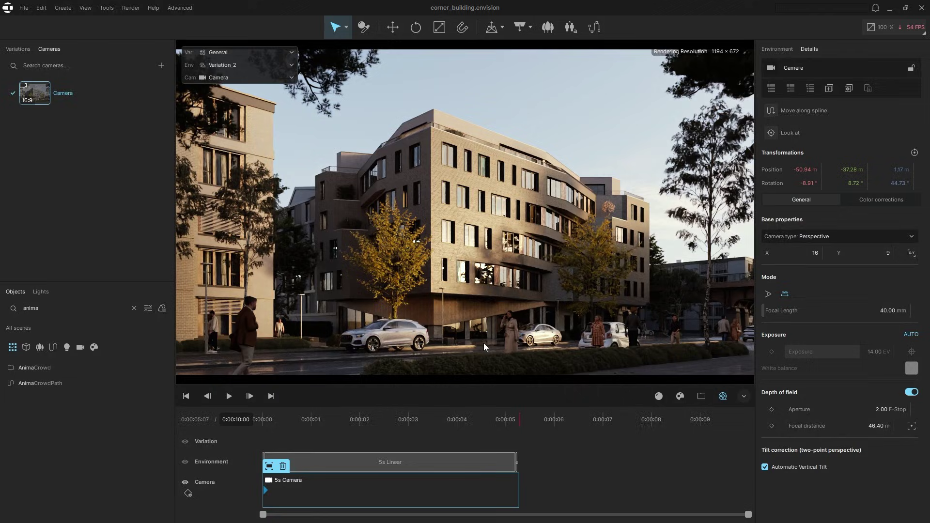
scroll(485, 329, "up", 2)
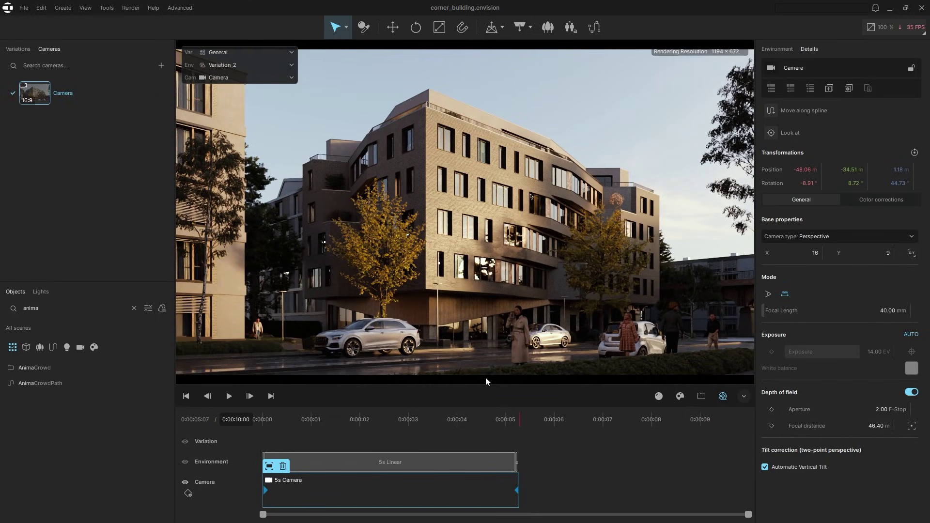
left_click_drag(517, 421, 468, 443)
left_click_drag(467, 440, 485, 440)
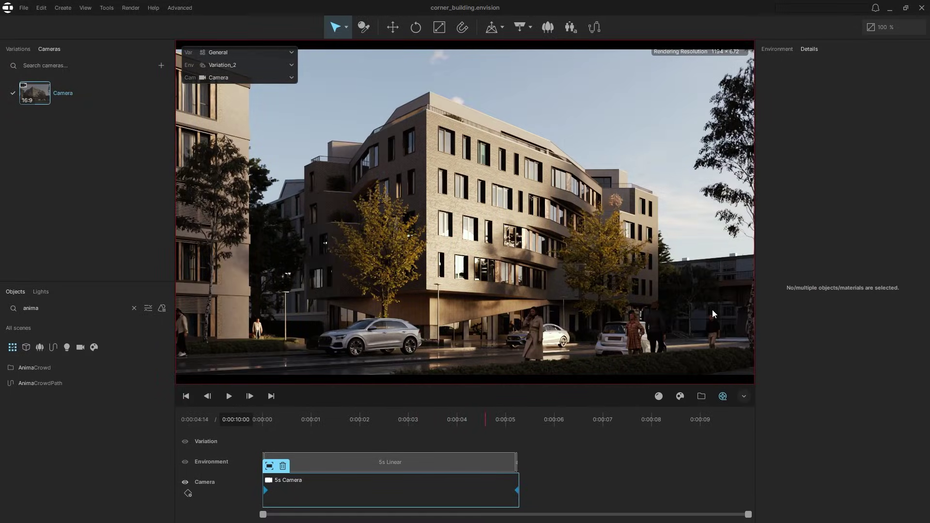
- Render the animation as an image sequence with the last frame set to 144
left_click(136, 8)
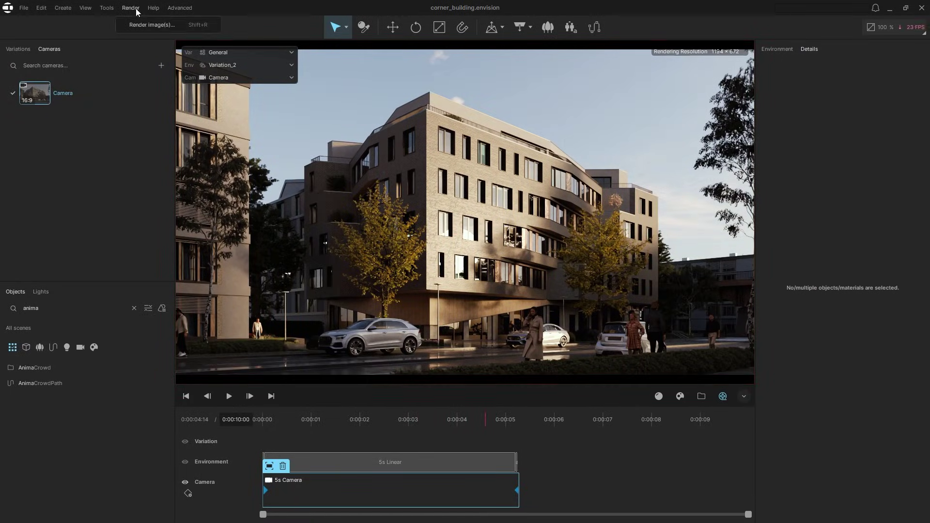
left_click(136, 22)
left_click(482, 100)
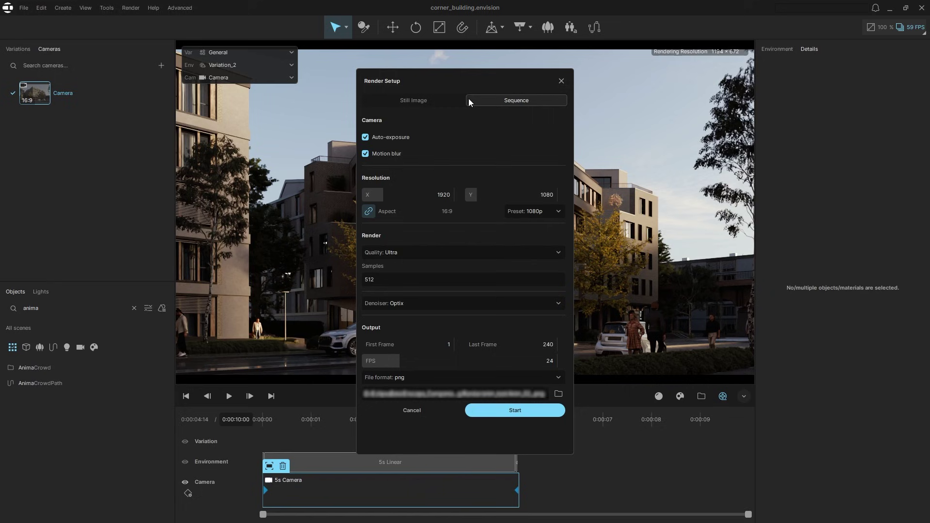
left_click(548, 344)
type("144")
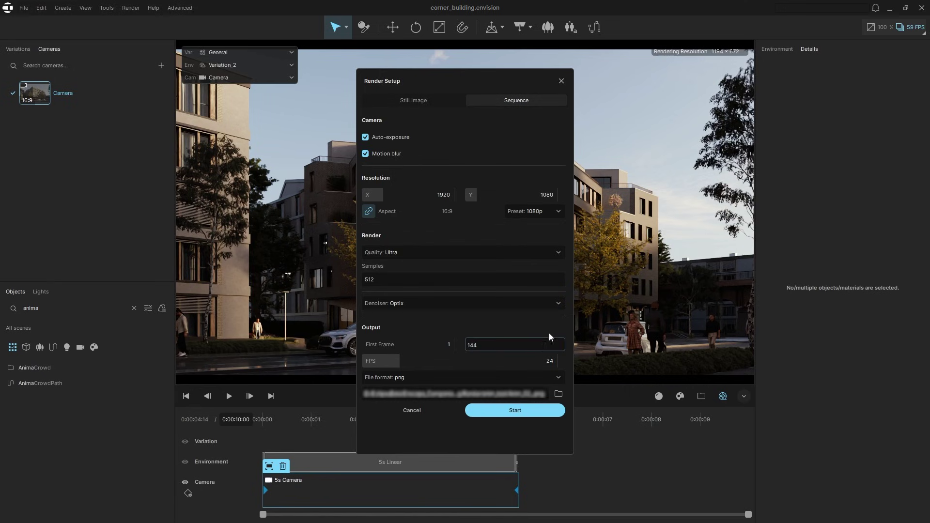
key("Return")
left_click(557, 410)
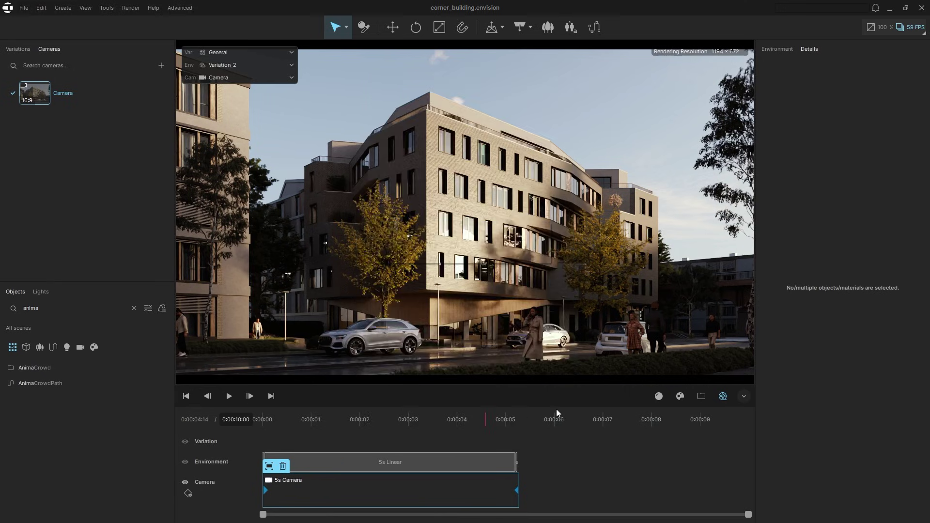